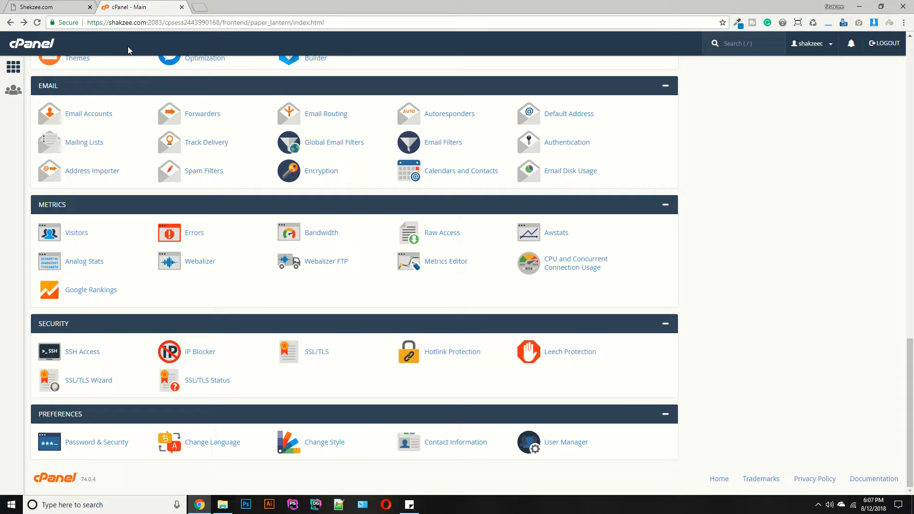
scroll(128, 47, up, 3)
scroll(128, 47, up, 1)
scroll(127, 46, up, 2)
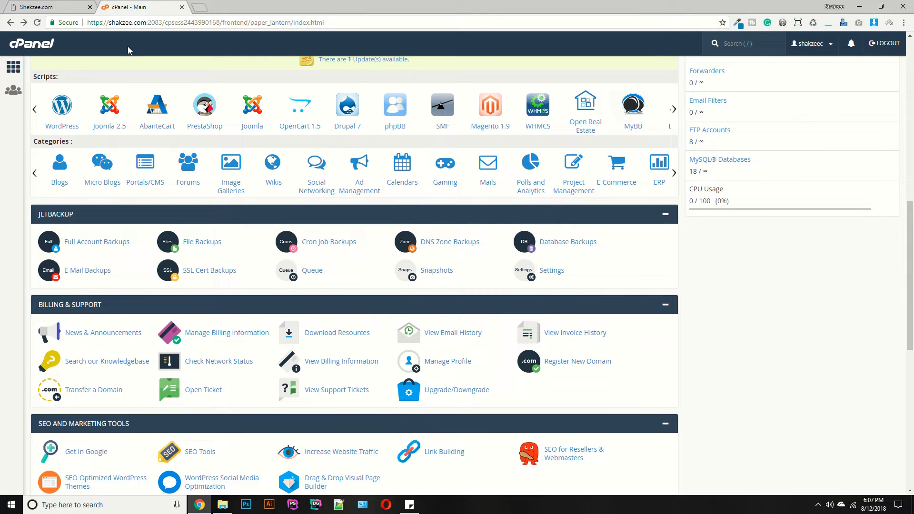
scroll(128, 46, up, 3)
scroll(128, 47, up, 2)
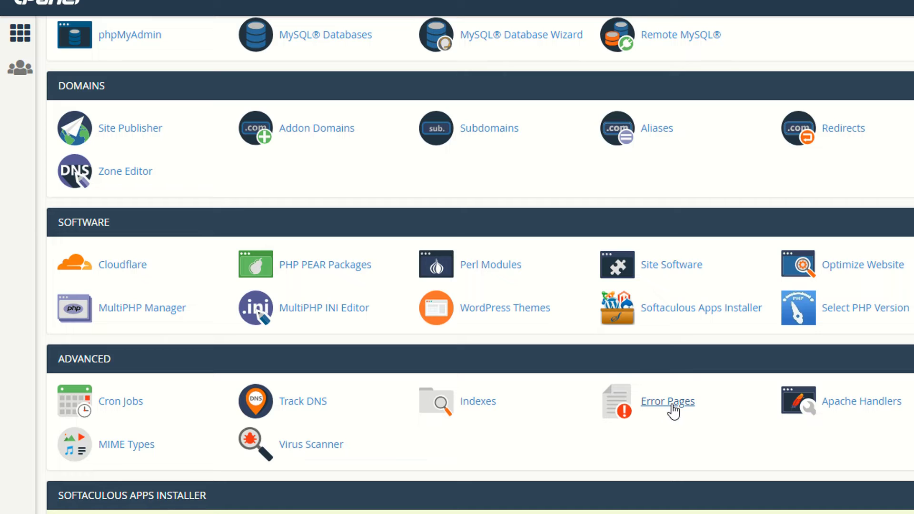
scroll(429, 266, down, 4)
scroll(431, 266, up, 4)
Step: Enter Track DNS and copy the potdrumdigital site address from a temporary browser tab
click(302, 404)
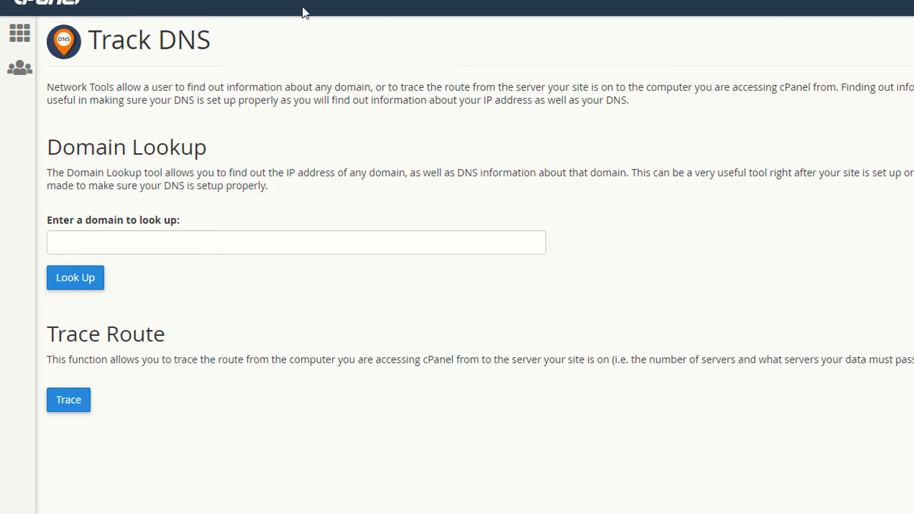
key(ctrl+t)
text(pot)
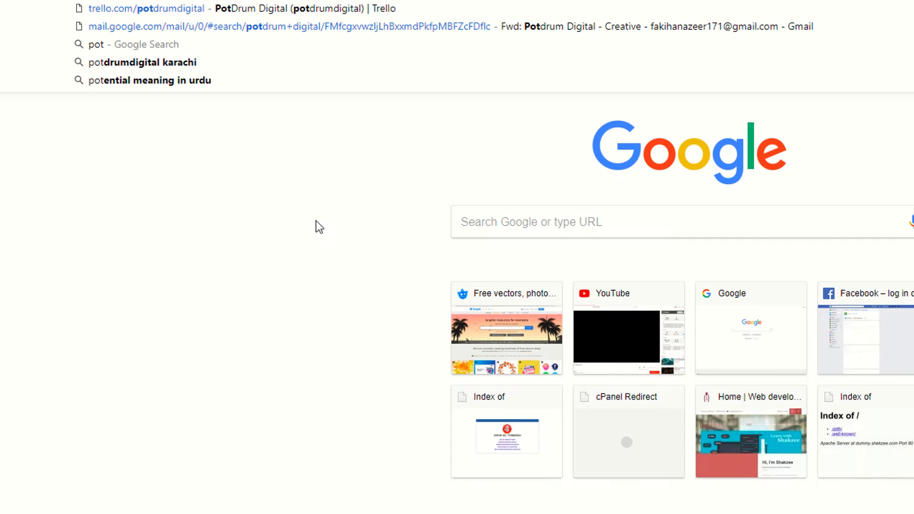
key(Return)
scroll(307, 159, down, 1)
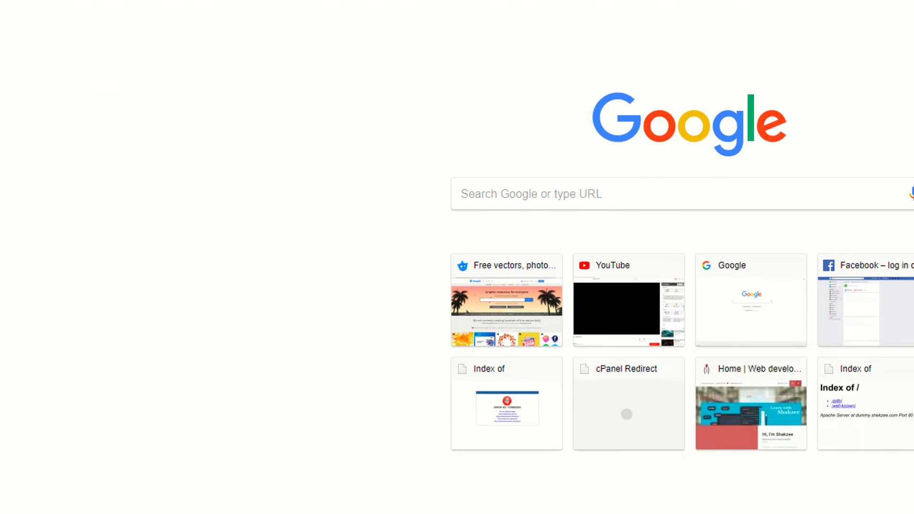
key(ctrl+l)
key(ctrl+w)
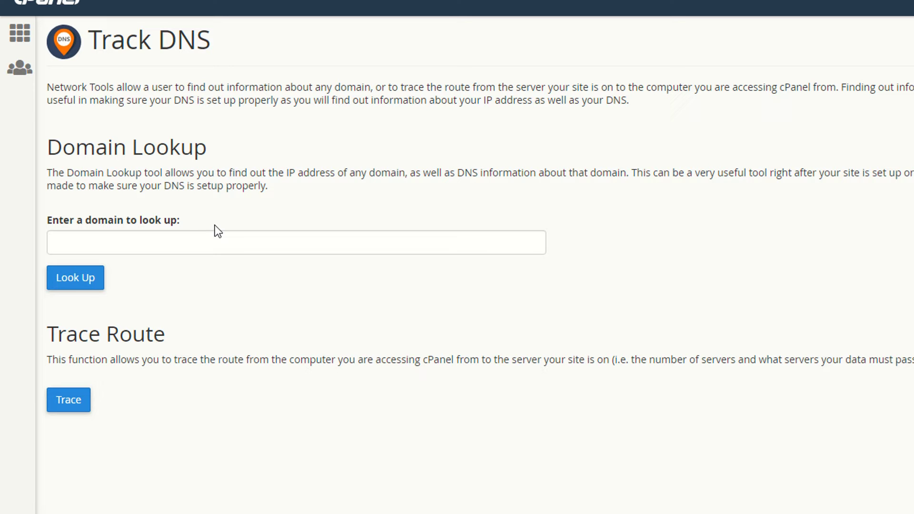
click(159, 245)
text(http://potdrumdigital.com/)
drag(85, 245, 1, 235)
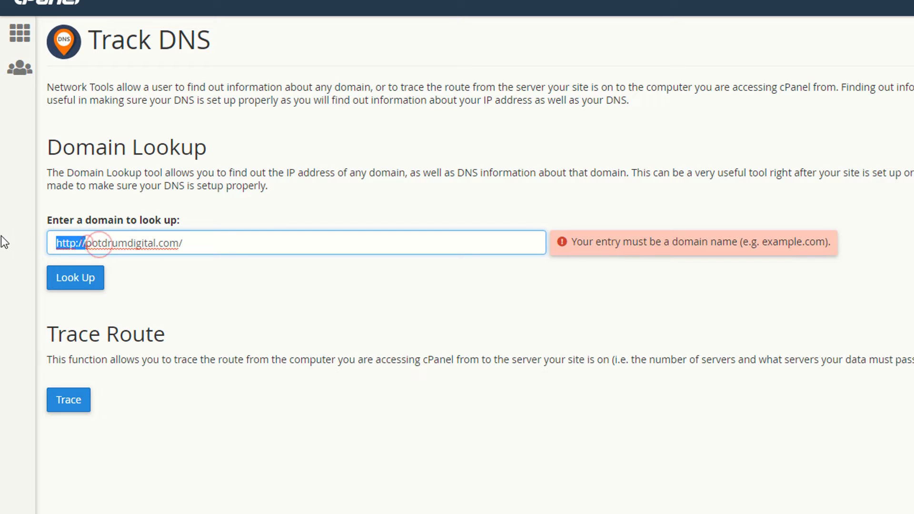
key(BackSpace)
click(152, 243)
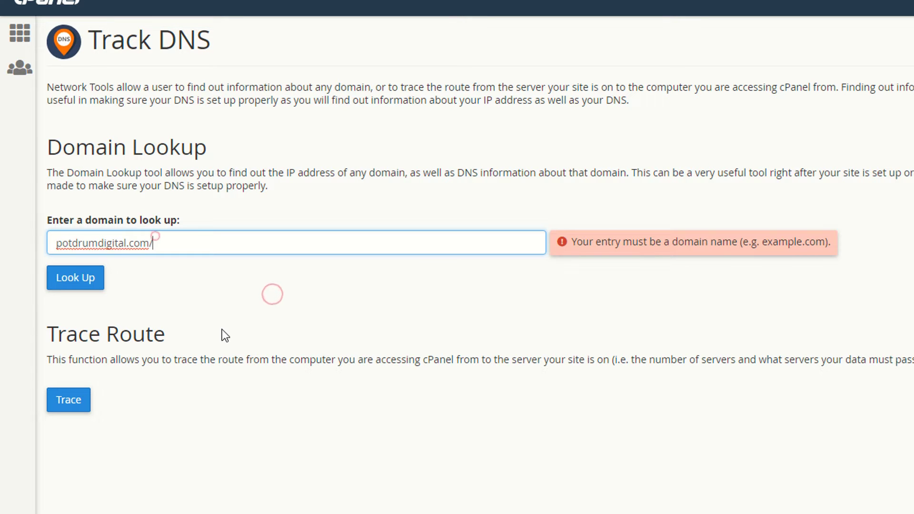
key(BackSpace)
click(254, 328)
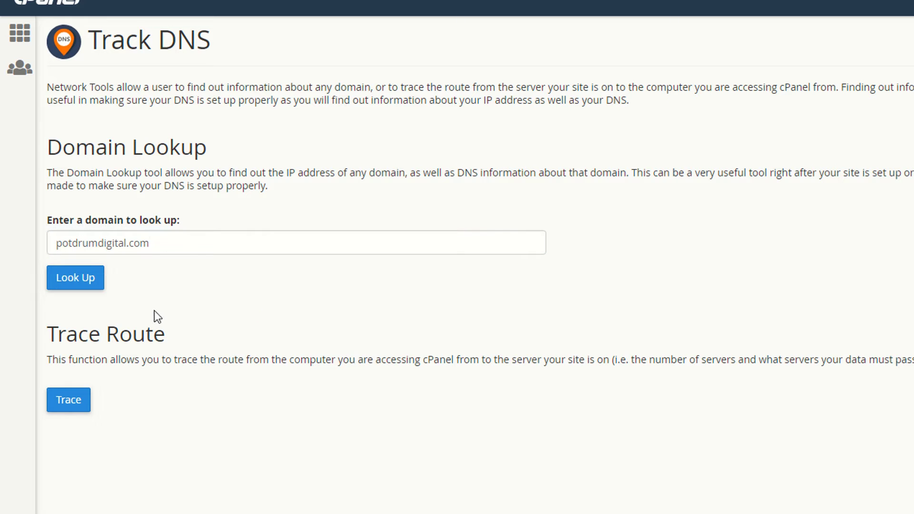
Step: Run the DNS lookup for potdrumdigital.com, review the zone information and go back
click(76, 282)
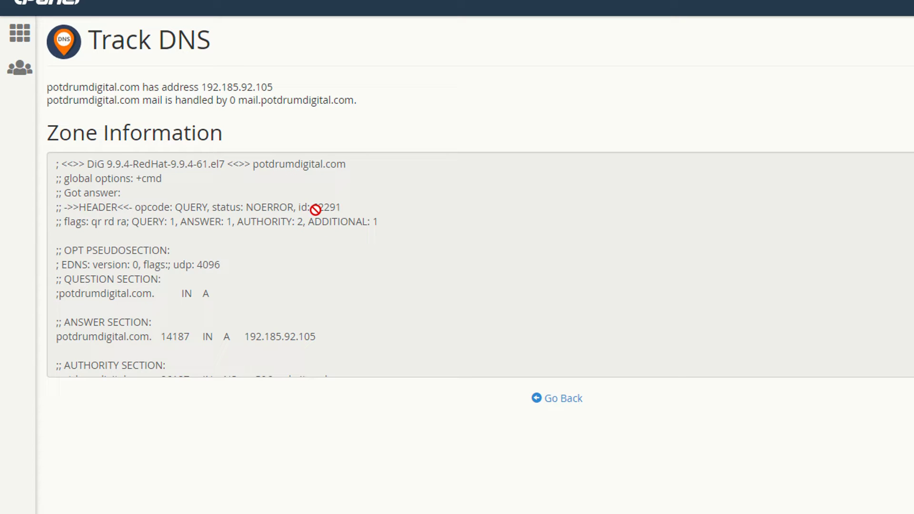
scroll(243, 260, down, 2)
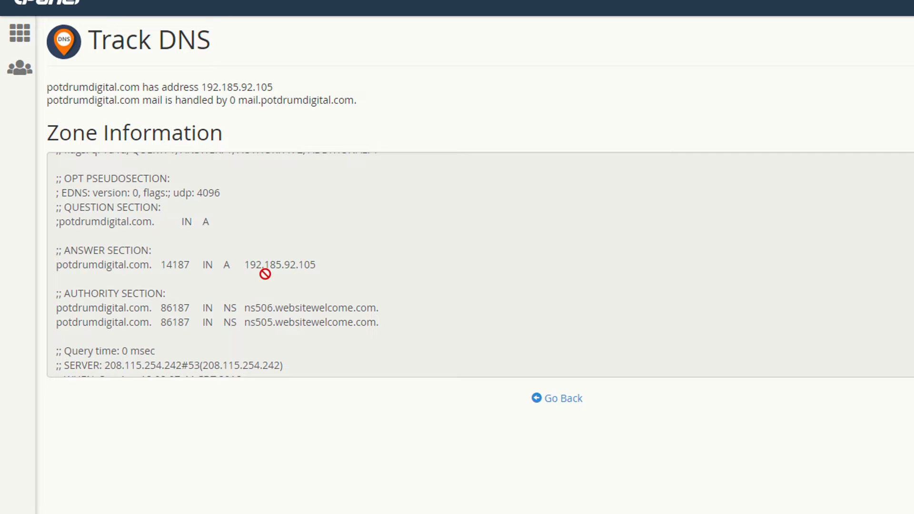
scroll(289, 271, down, 2)
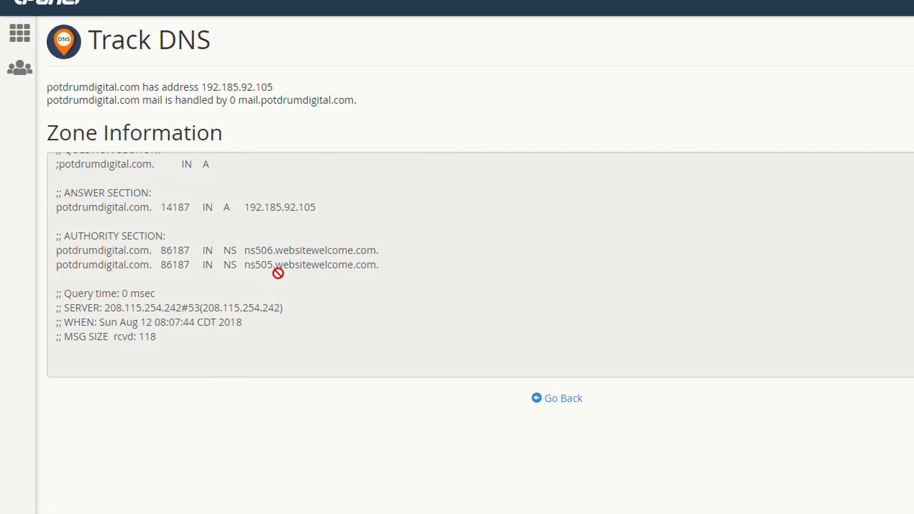
scroll(278, 268, up, 3)
click(564, 399)
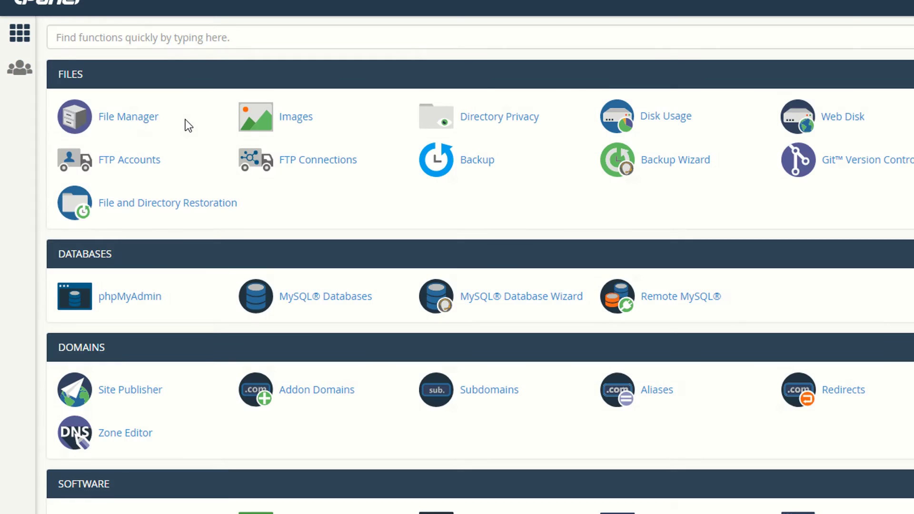
scroll(161, 207, down, 6)
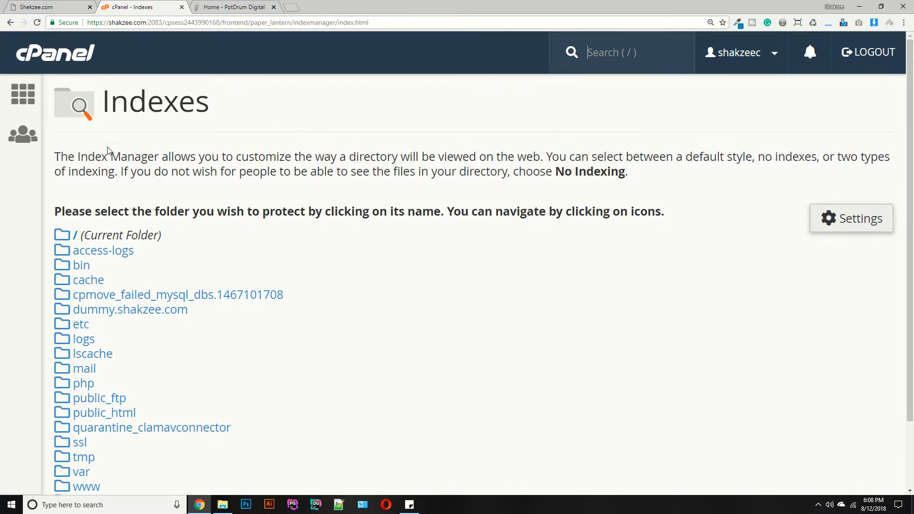
scroll(209, 190, down, 2)
Step: Try the Document Root and Web Root options in Indexes settings, close unsaved and return home
click(847, 143)
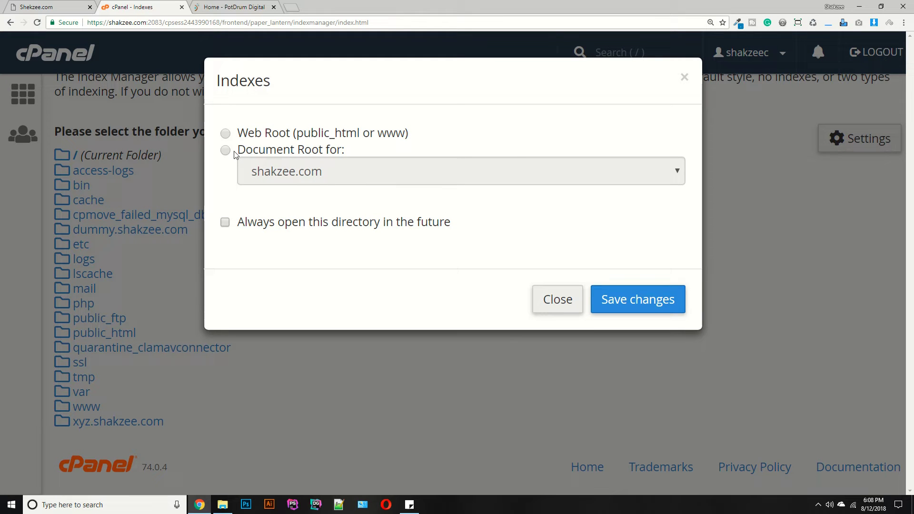
click(227, 150)
click(225, 132)
click(563, 301)
scroll(75, 117, up, 2)
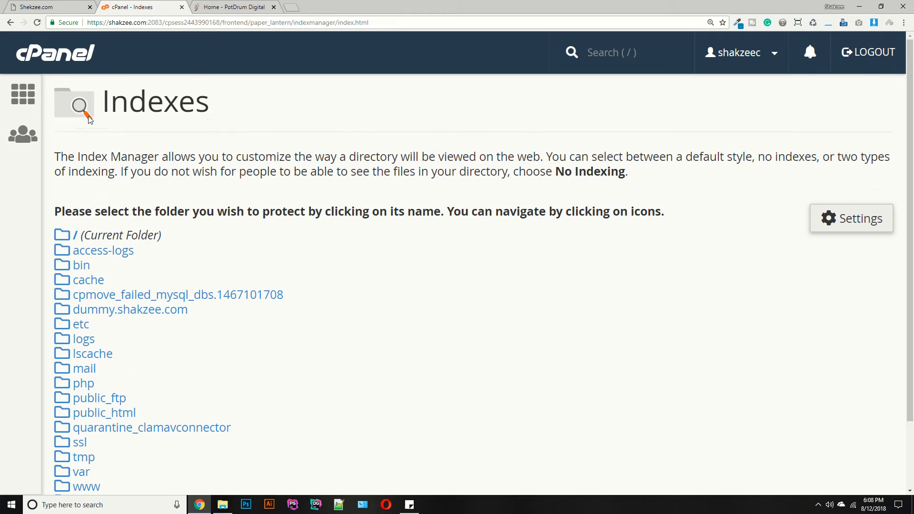
click(25, 92)
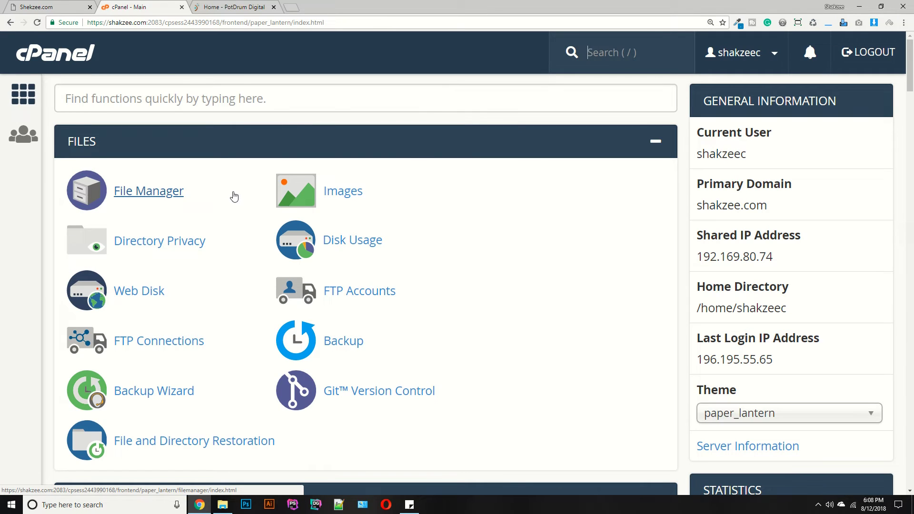
Step: Zoom out, enter Error Pages and keep shakzee.com as the managed domain
key(ctrl+minus)
scroll(243, 194, down, 3)
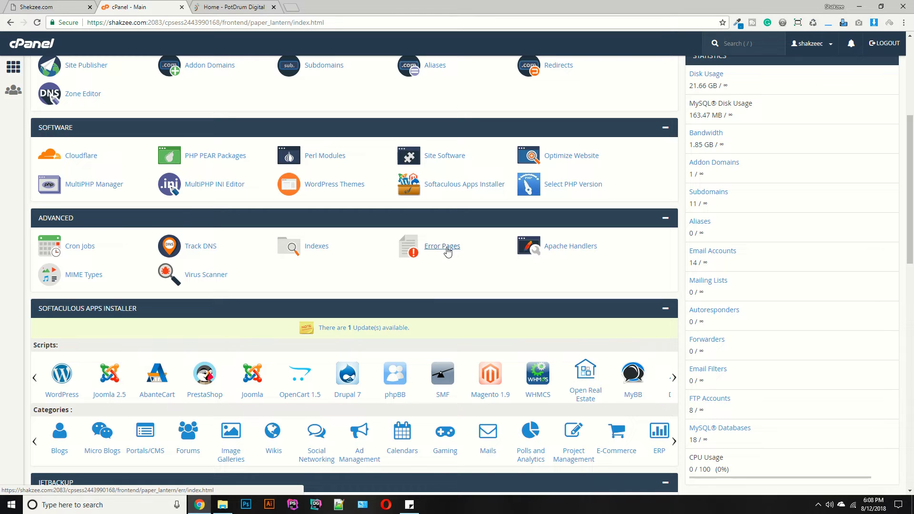
click(448, 251)
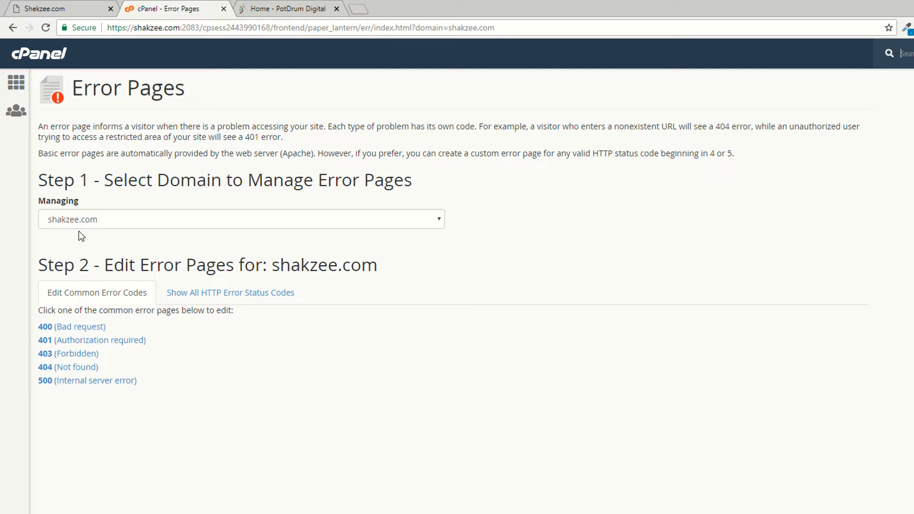
click(63, 220)
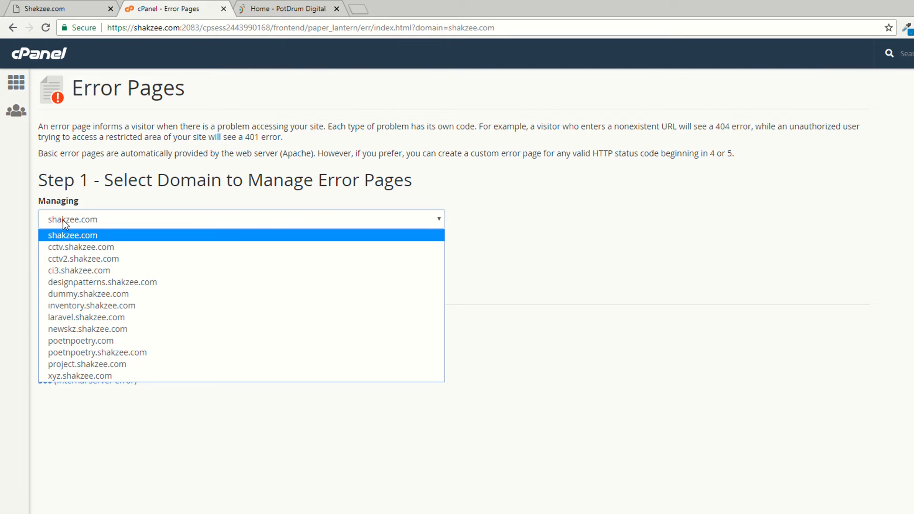
click(567, 233)
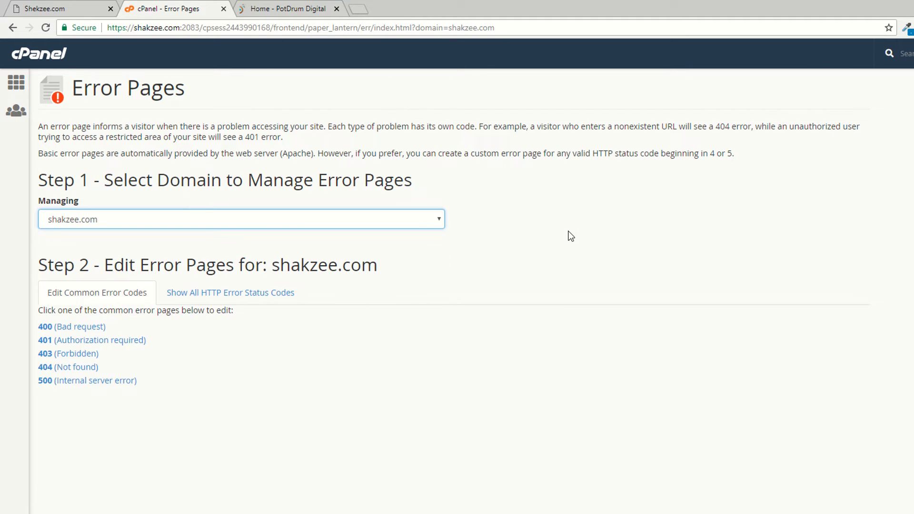
Step: View the 400 Bad request page editor, then list all HTTP error status codes
click(80, 327)
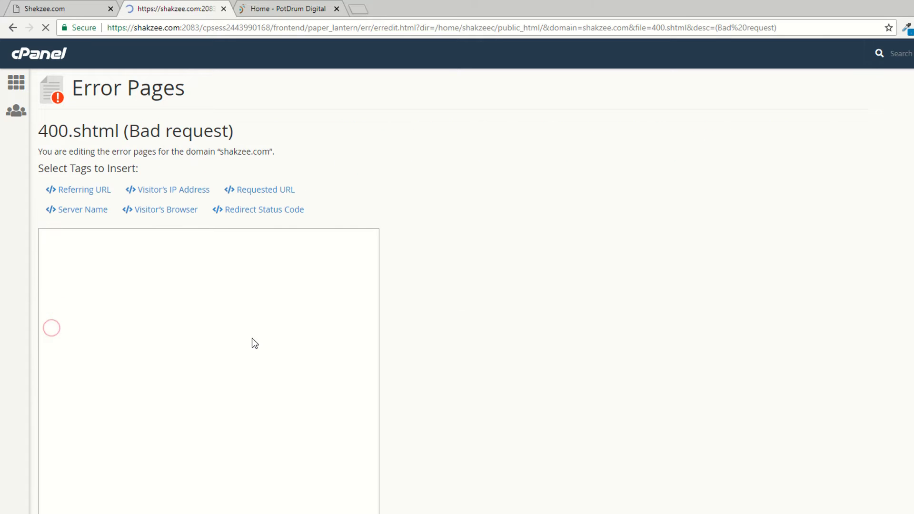
scroll(257, 345, down, 1)
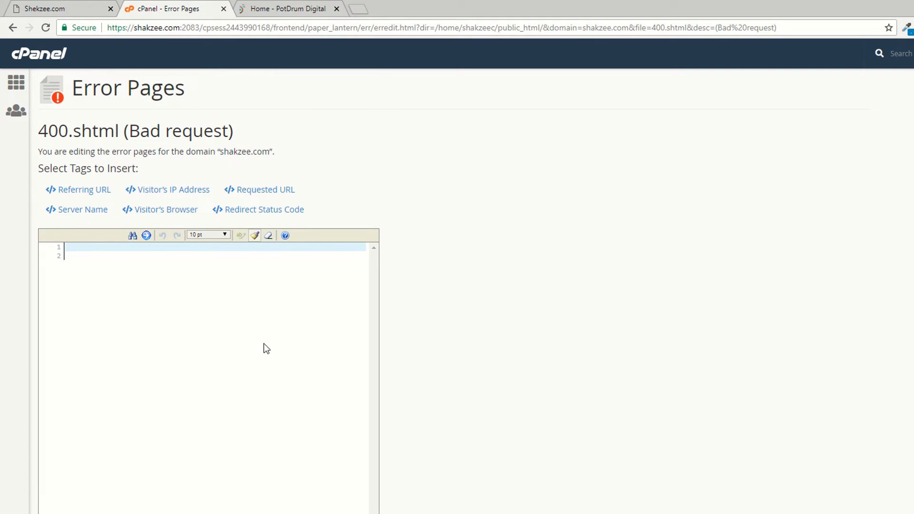
click(13, 28)
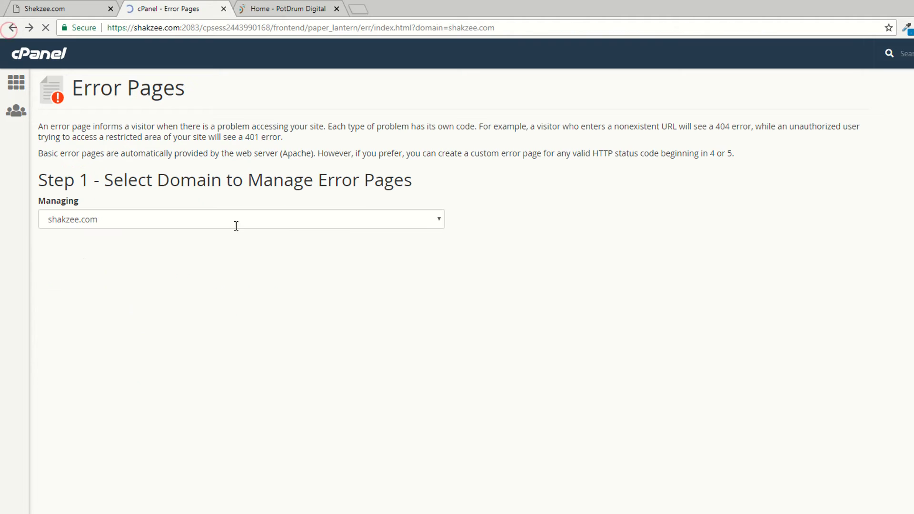
click(210, 302)
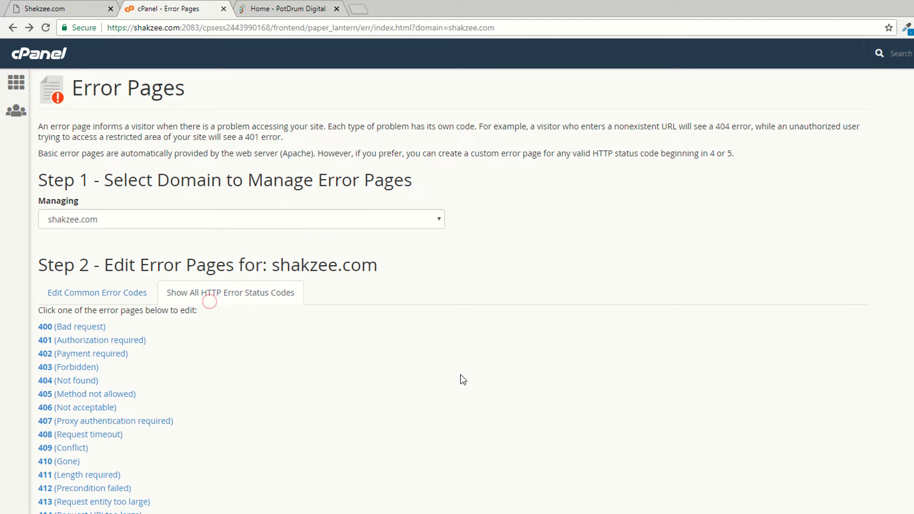
scroll(260, 381, down, 1)
scroll(116, 366, down, 2)
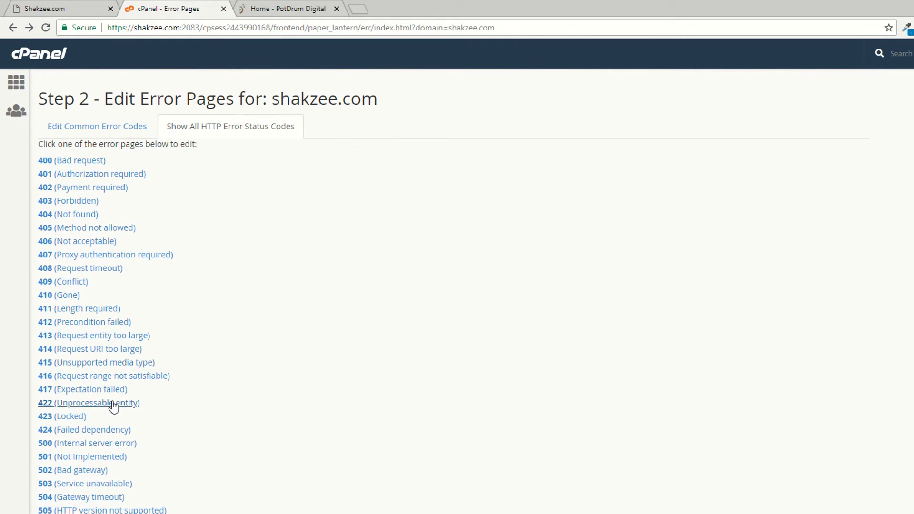
scroll(136, 489, up, 3)
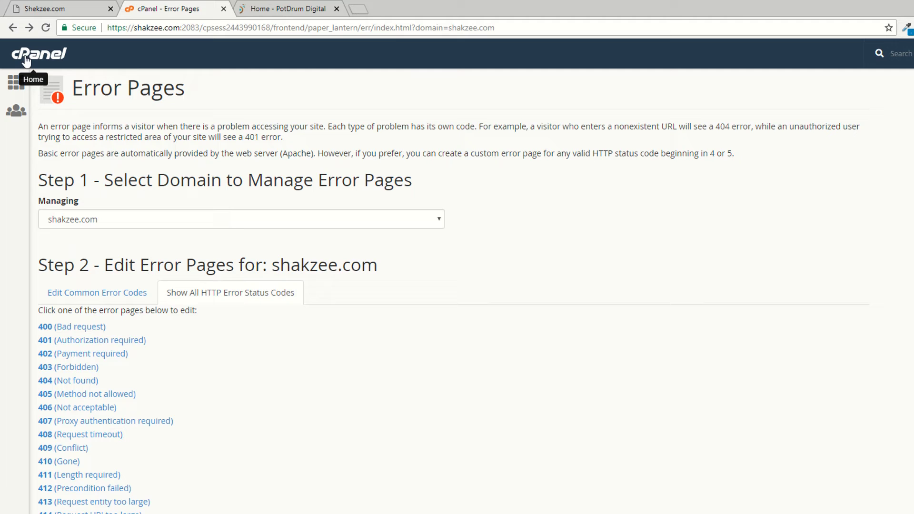
Step: Return home and bring up the Apache Handlers page from the Advanced section
click(16, 82)
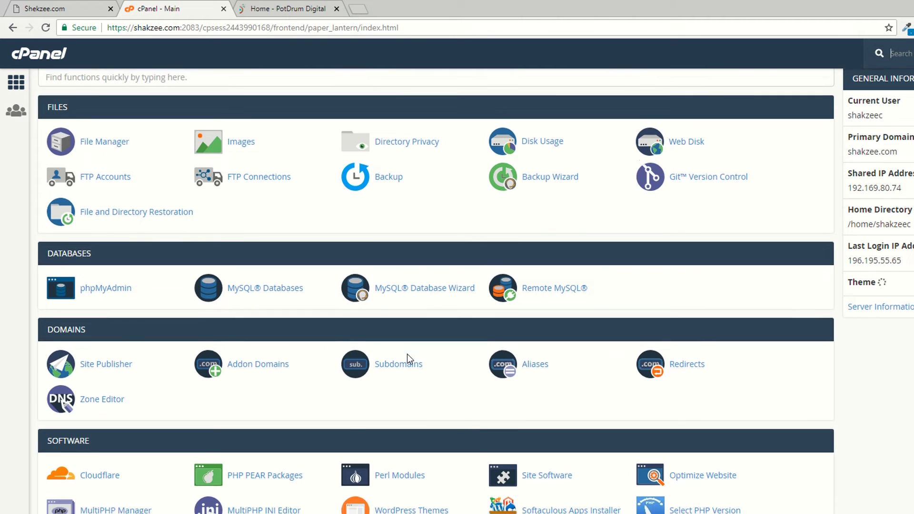
scroll(408, 354, down, 5)
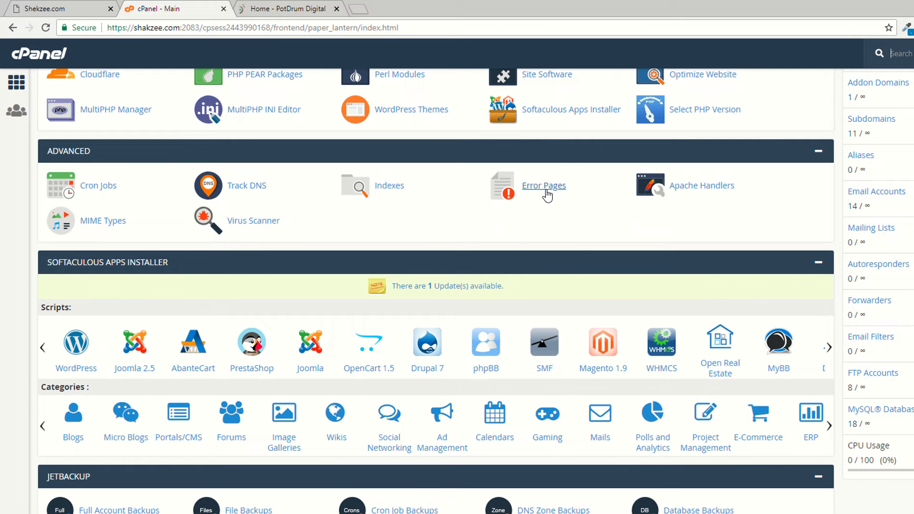
click(697, 193)
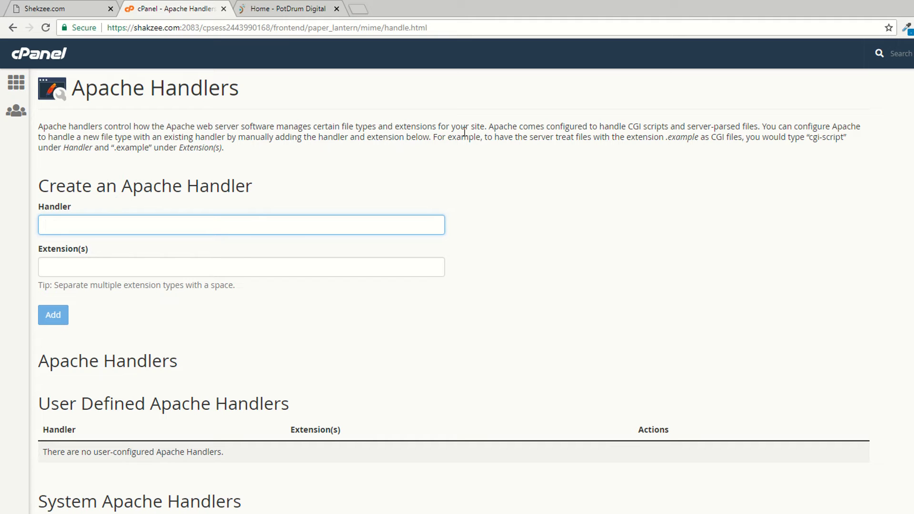
scroll(211, 156, down, 1)
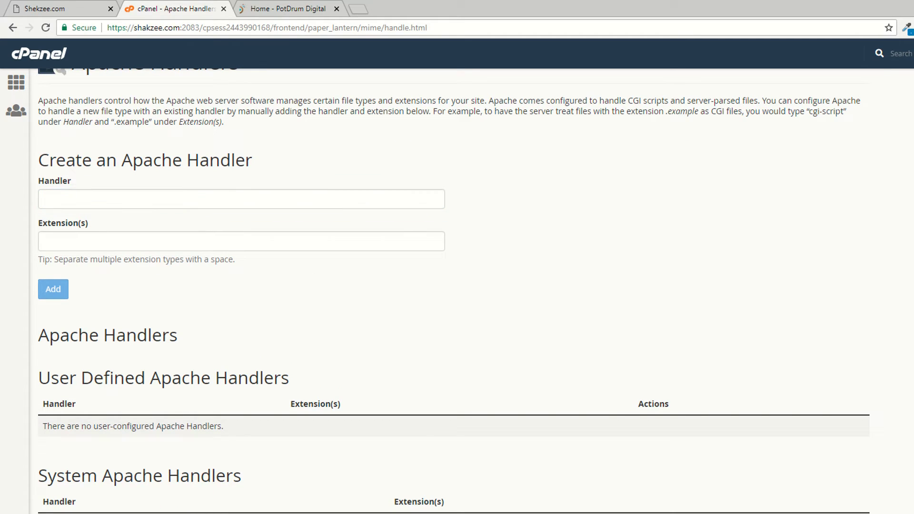
scroll(457, 286, up, 1)
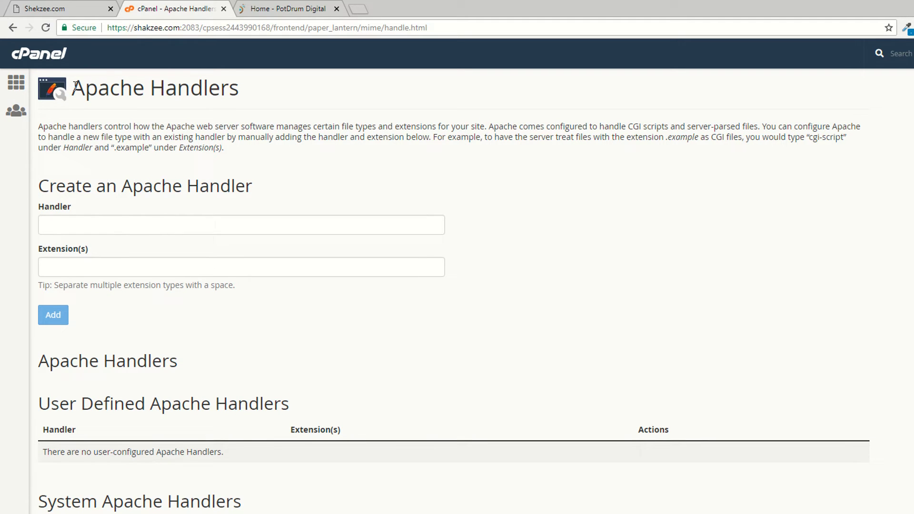
Step: Highlight the Apache Handlers title and the Apache web server phrase while explaining
drag(76, 85, 243, 96)
click(75, 86)
drag(74, 87, 237, 89)
click(253, 116)
drag(169, 127, 260, 126)
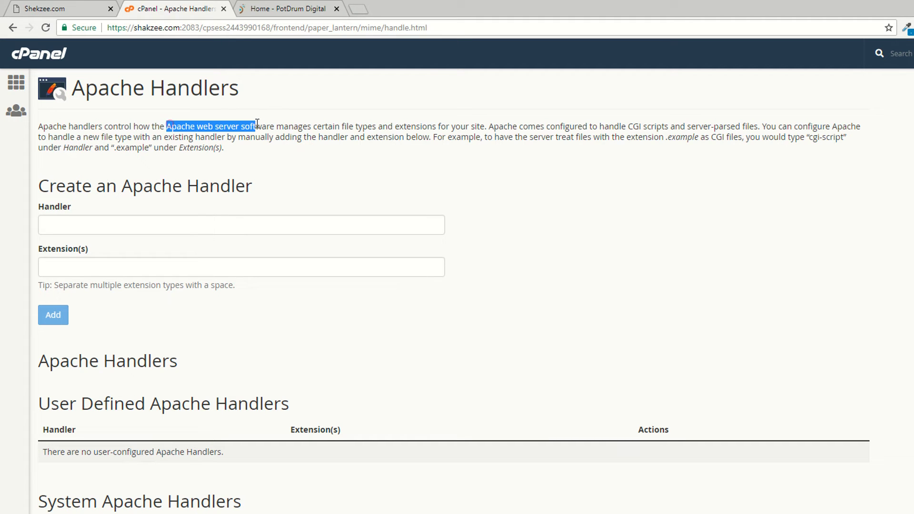
Step: Return home, bring up the MIME Types page and close the PotDrum website tab
click(27, 52)
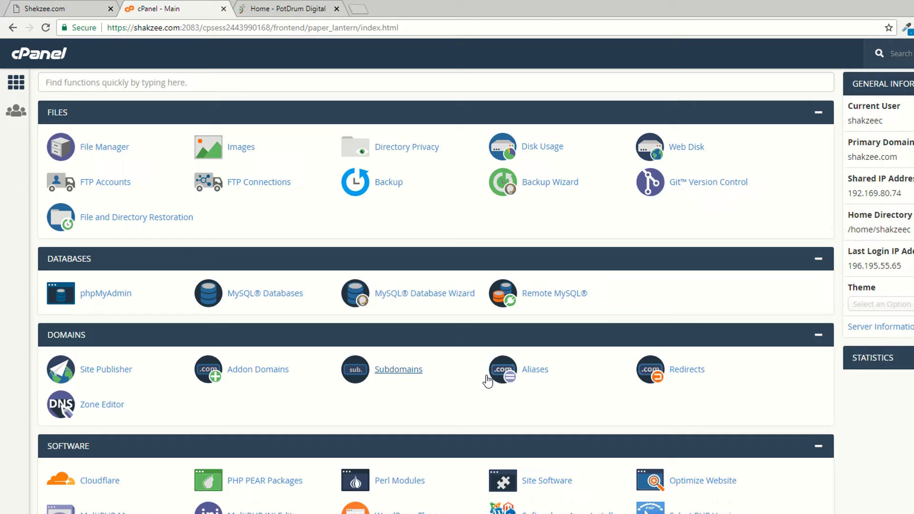
scroll(488, 378, down, 3)
scroll(485, 374, down, 1)
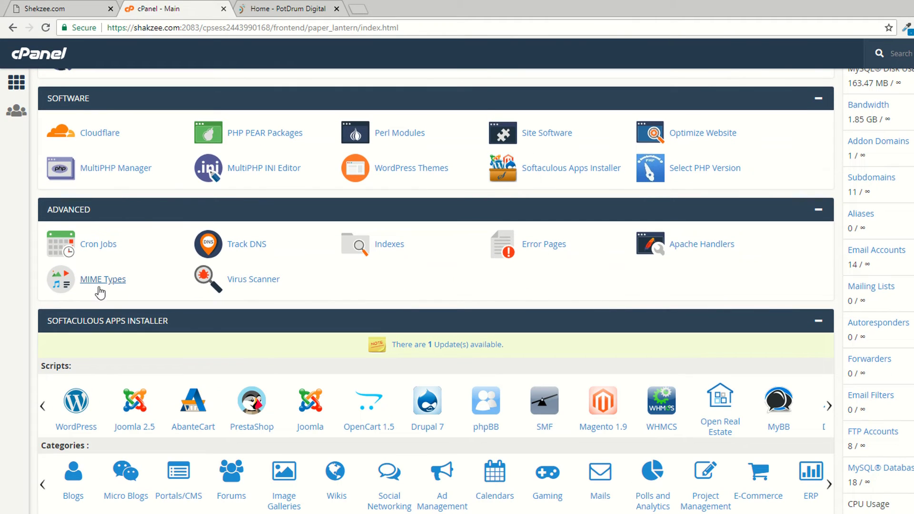
click(99, 285)
click(285, 9)
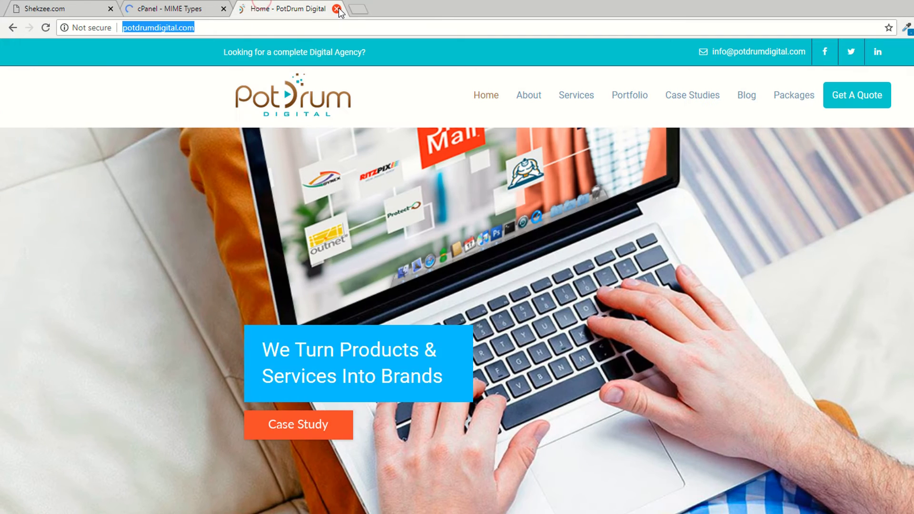
click(337, 9)
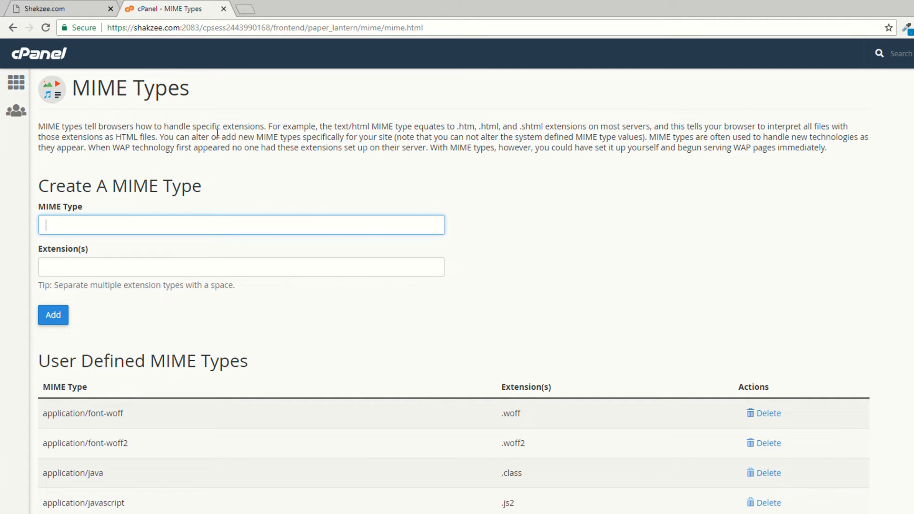
scroll(399, 191, down, 3)
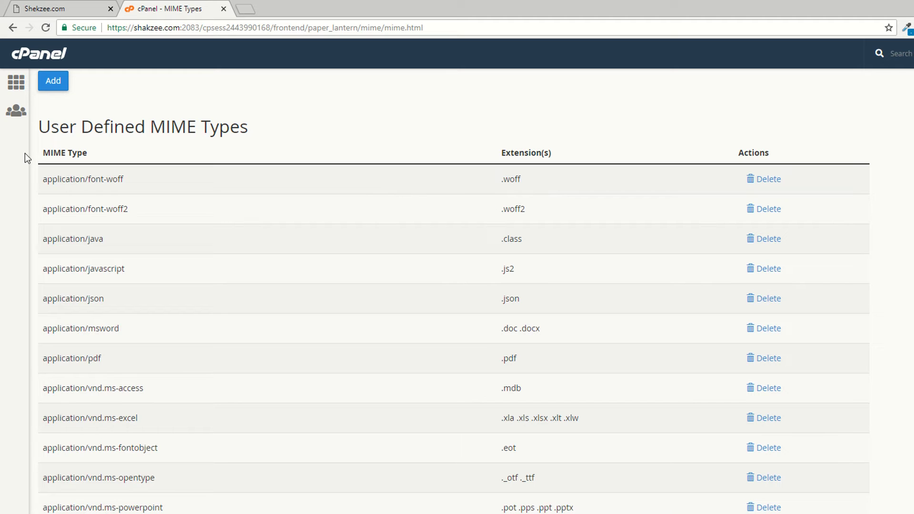
Step: Highlight the .woff, .json, .mdb, .png and .gif extensions in the system MIME types list
drag(502, 183, 516, 182)
click(510, 266)
drag(509, 299, 521, 301)
scroll(521, 299, down, 1)
click(523, 287)
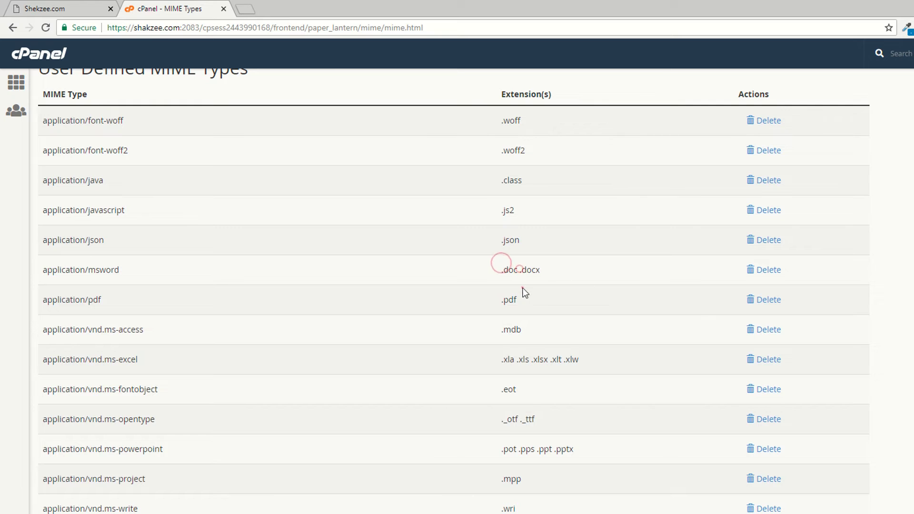
double_click(514, 332)
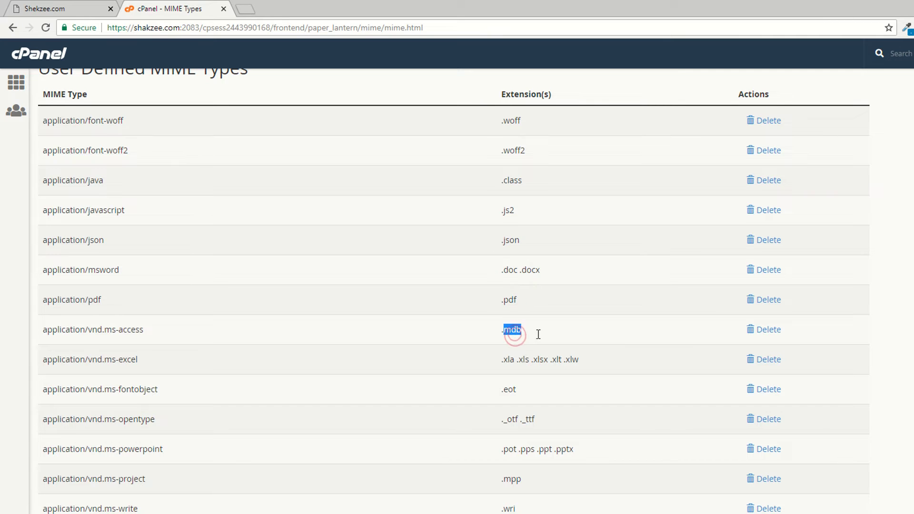
scroll(535, 333, down, 2)
scroll(536, 334, down, 9)
scroll(536, 334, down, 4)
scroll(536, 334, down, 9)
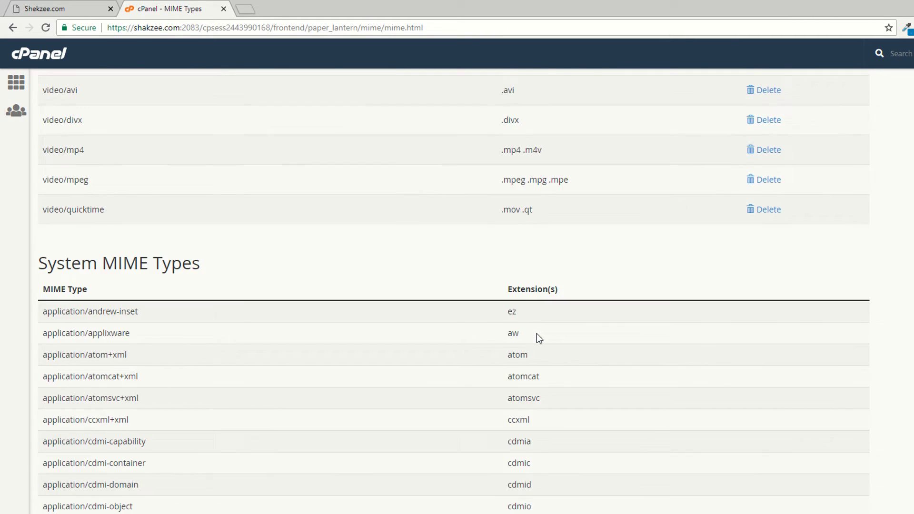
scroll(536, 334, up, 2)
scroll(537, 333, up, 6)
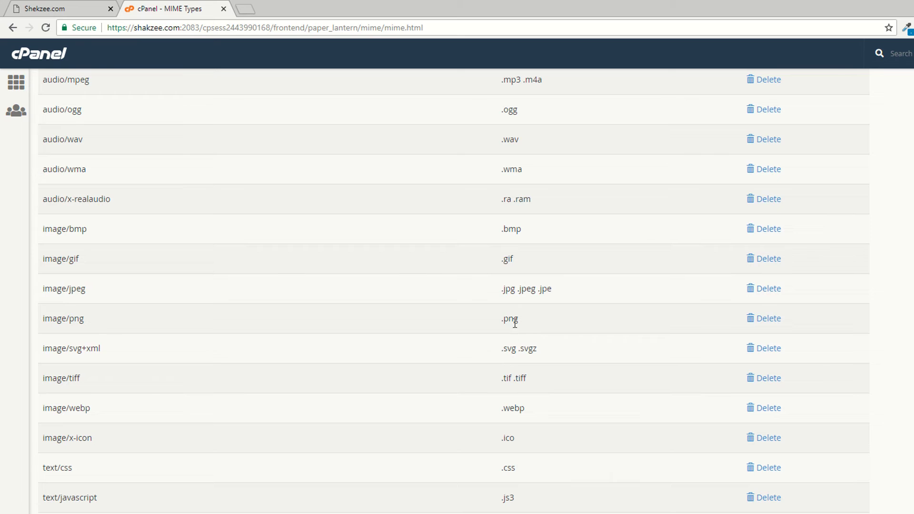
double_click(510, 319)
double_click(506, 260)
scroll(494, 257, down, 10)
scroll(494, 258, down, 10)
scroll(493, 257, down, 10)
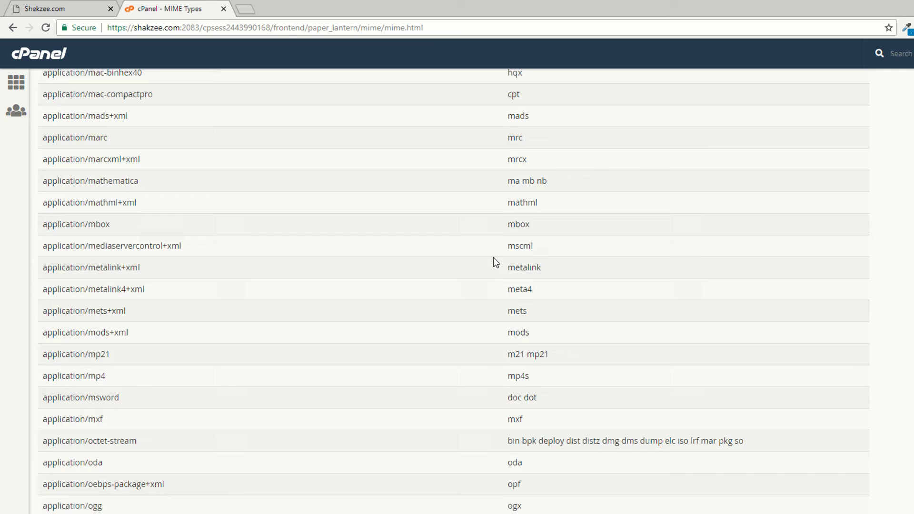
scroll(493, 257, down, 10)
scroll(501, 262, down, 4)
scroll(503, 261, up, 7)
scroll(503, 258, up, 10)
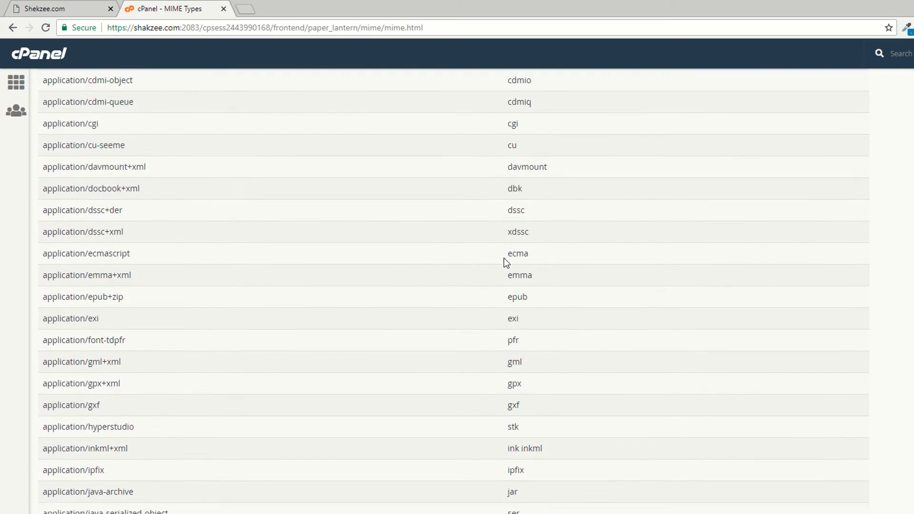
scroll(504, 258, up, 15)
scroll(503, 261, up, 10)
scroll(504, 262, up, 10)
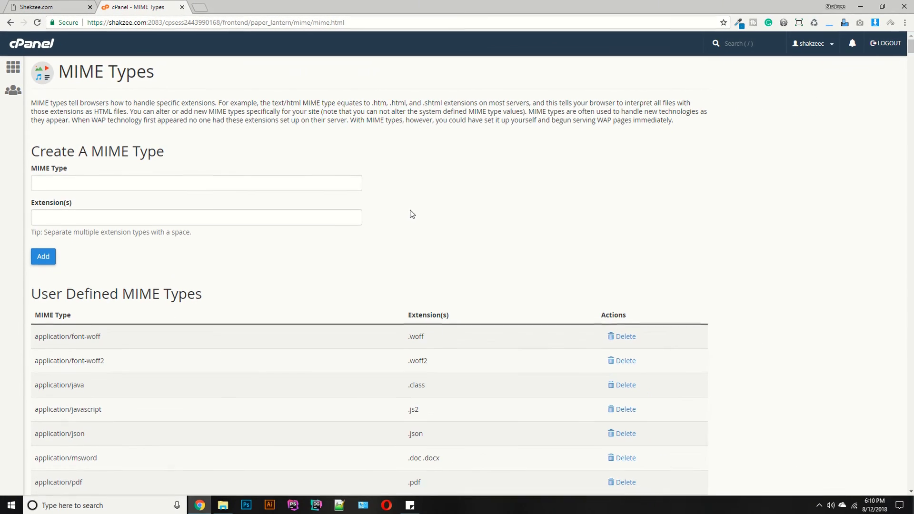
Step: Enter dfdf as the new MIME type and extension, drawing an invalid-type warning
triple_click(449, 129)
click(449, 130)
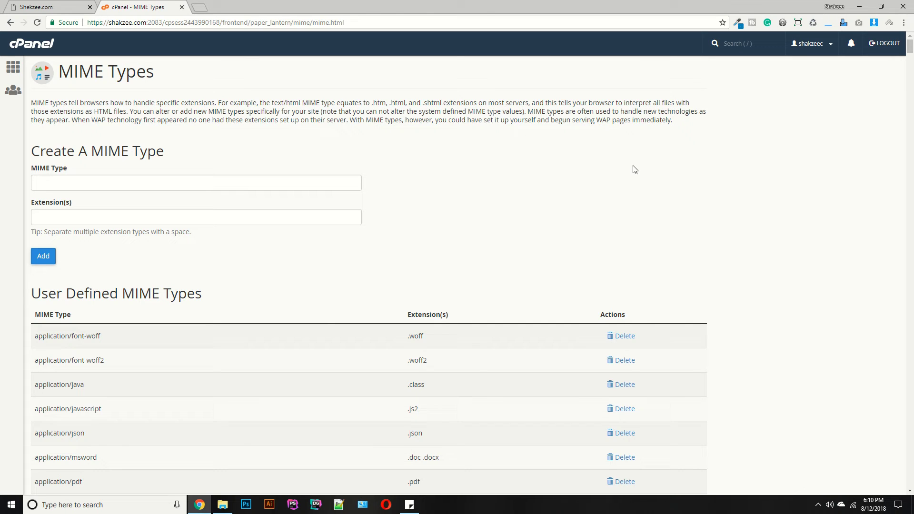
click(40, 181)
text(d)
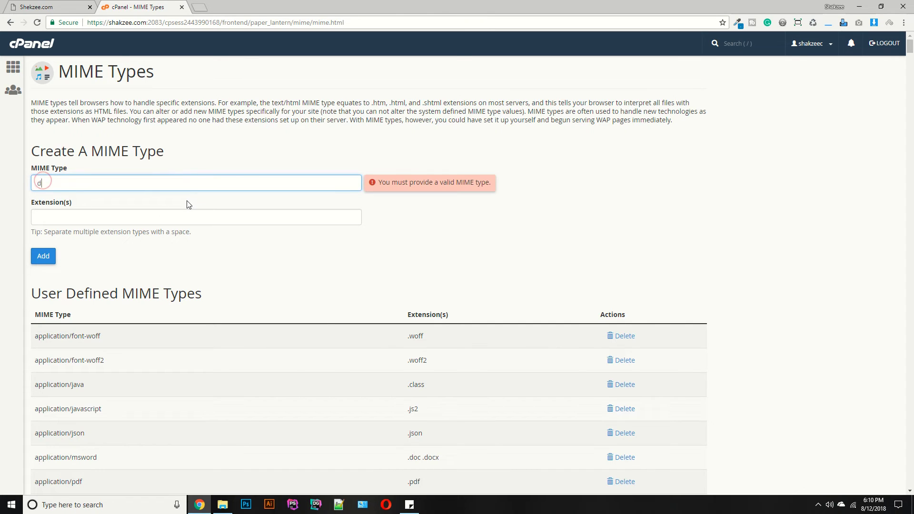
text(fdf)
key(Tab)
text(dfdf)
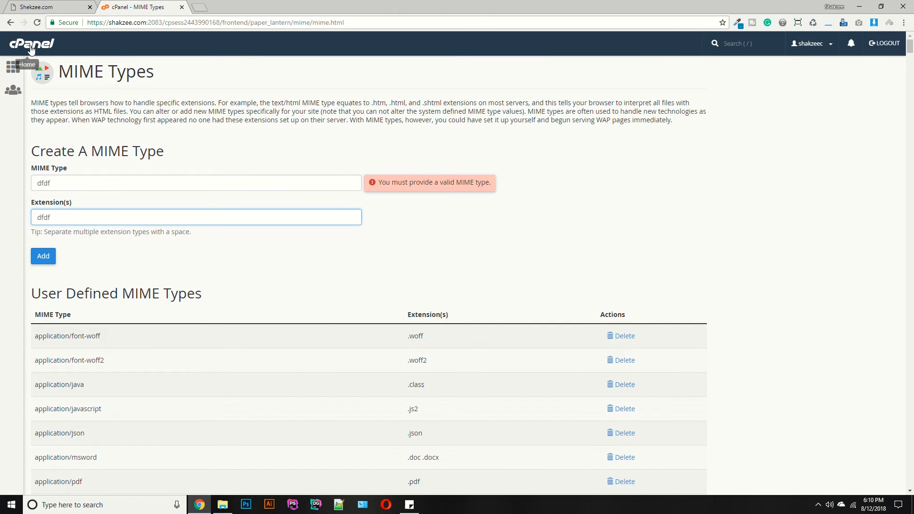
Step: Return to the dashboard and enter the Virus Scanner from the Advanced section
click(32, 42)
scroll(164, 194, down, 2)
scroll(164, 197, down, 3)
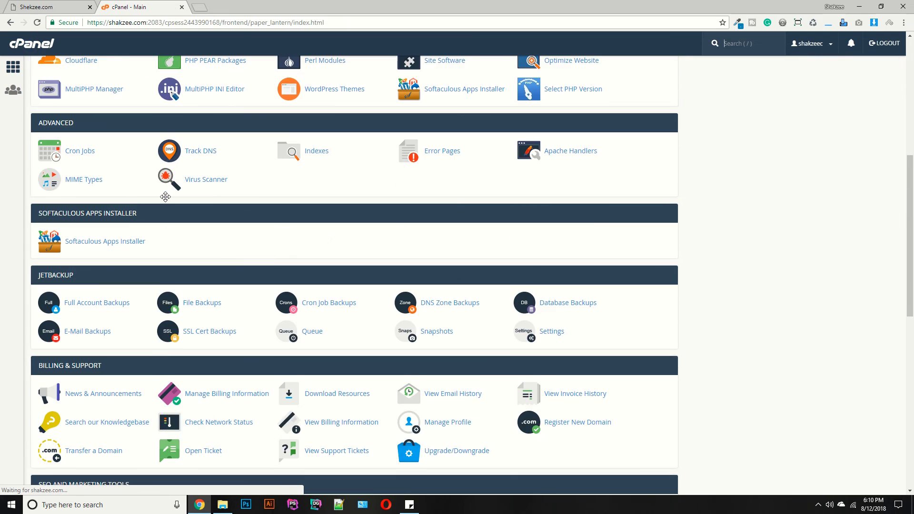
scroll(165, 199, down, 3)
scroll(166, 202, down, 3)
scroll(167, 202, down, 2)
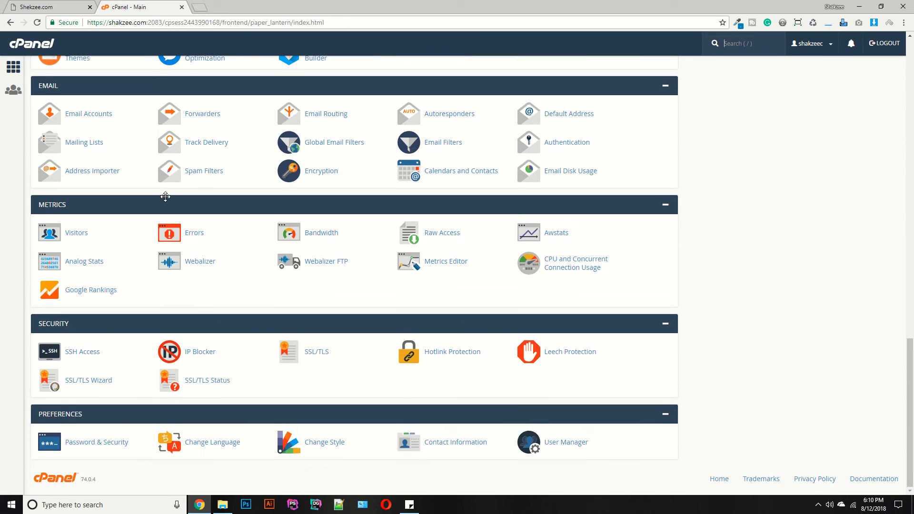
scroll(167, 202, up, 5)
scroll(166, 202, up, 2)
scroll(165, 201, up, 2)
scroll(164, 200, up, 3)
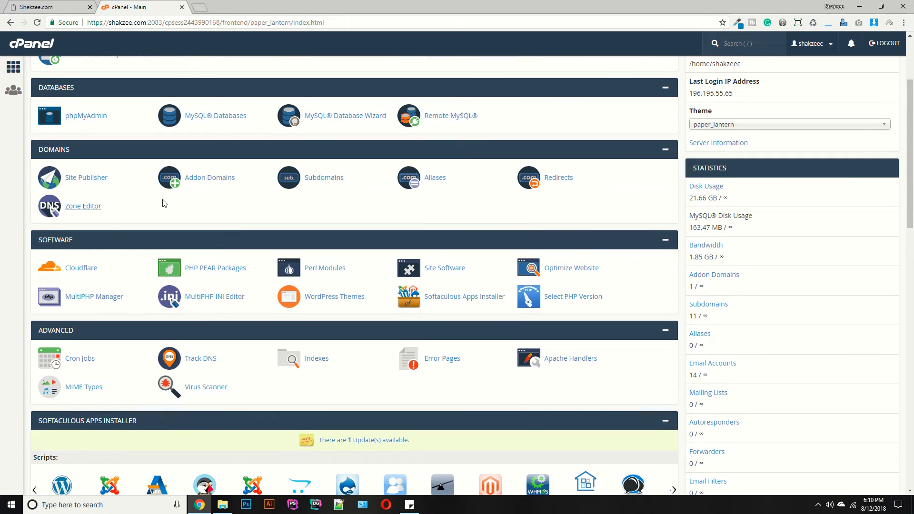
scroll(164, 200, down, 1)
scroll(232, 277, down, 1)
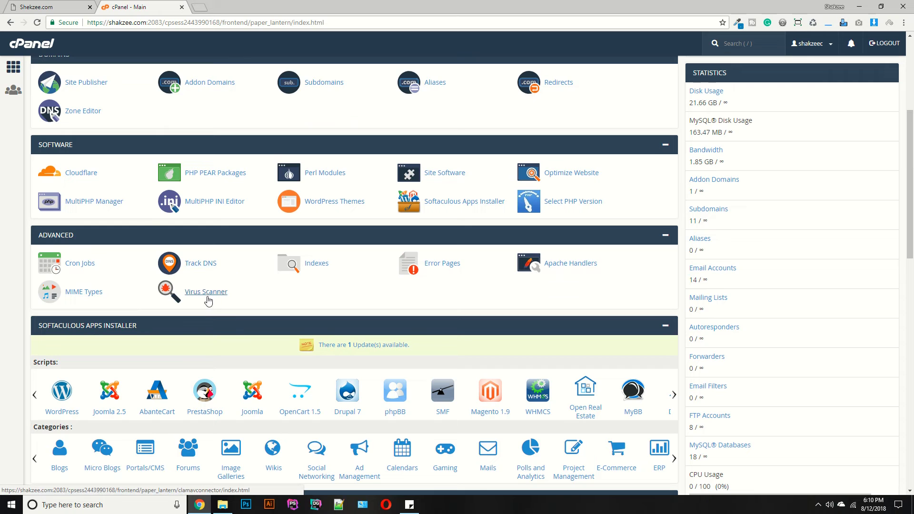
click(206, 294)
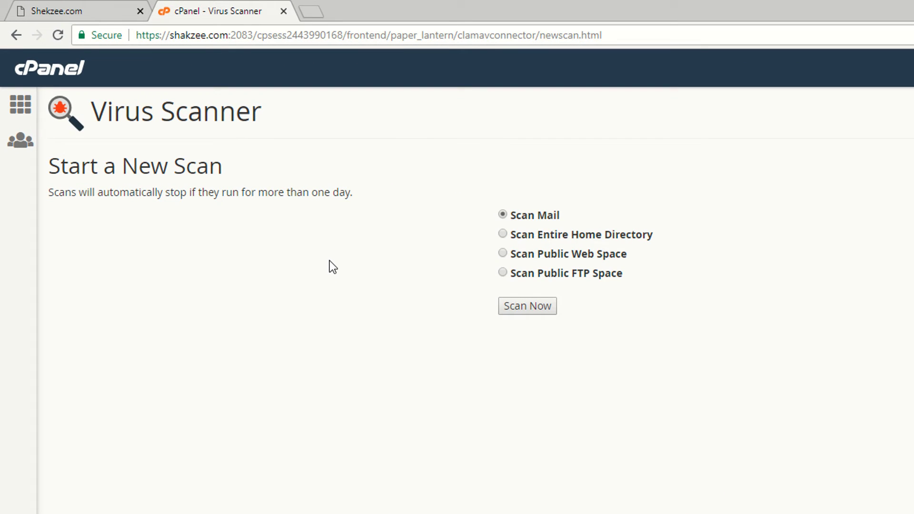
Step: Start a Scan Mail virus scan and wait for it to finish with one infected file
drag(254, 116, 314, 126)
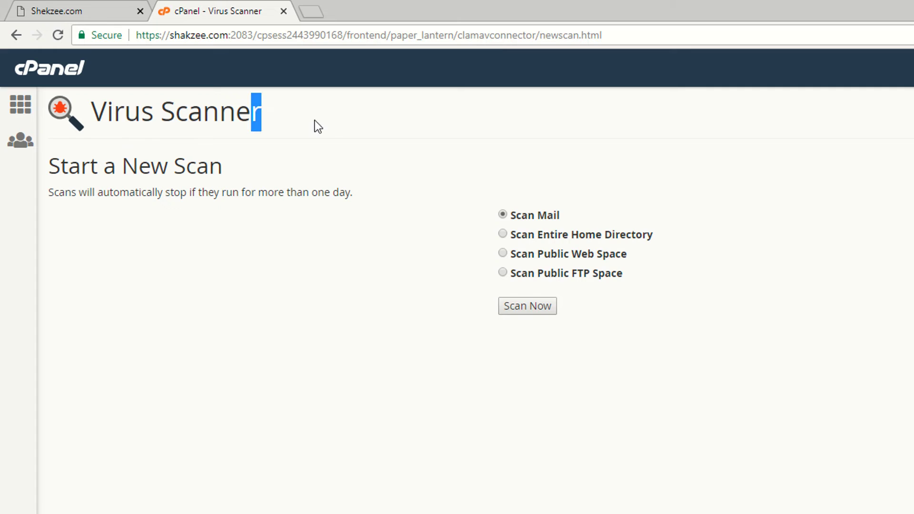
click(126, 142)
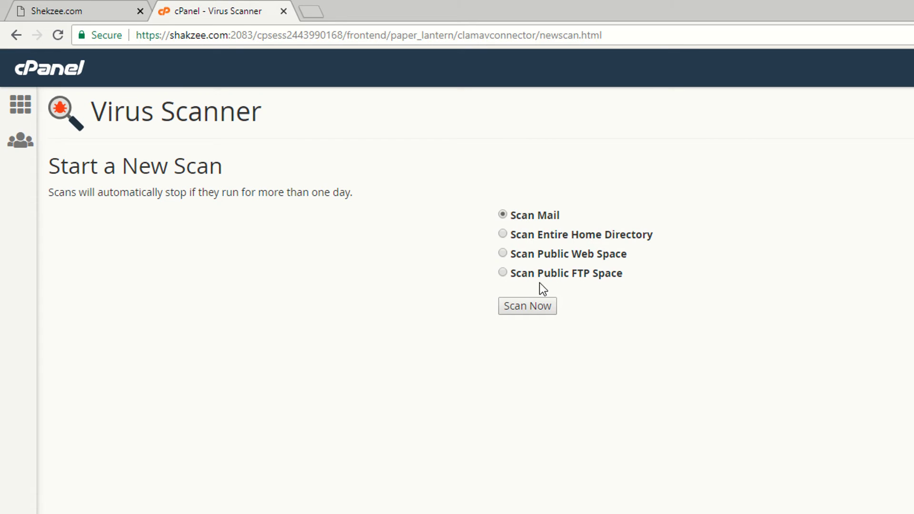
click(532, 307)
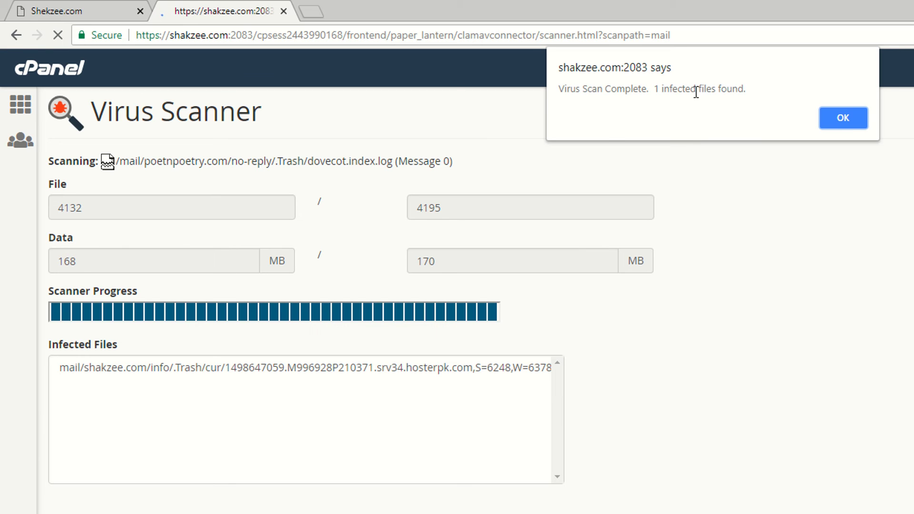
Step: Acknowledge the scan result to see the infected file, then leave for the dashboard
click(838, 117)
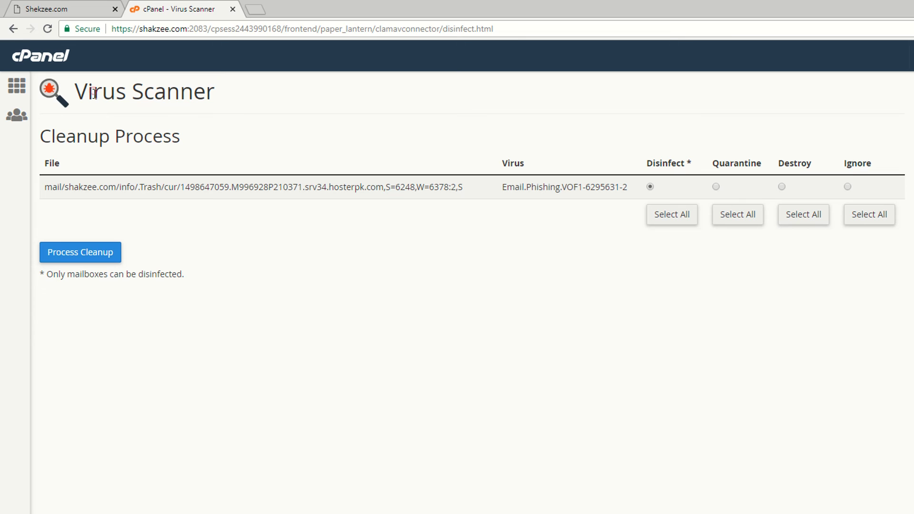
click(28, 76)
click(639, 98)
scroll(424, 266, down, 4)
scroll(423, 265, down, 2)
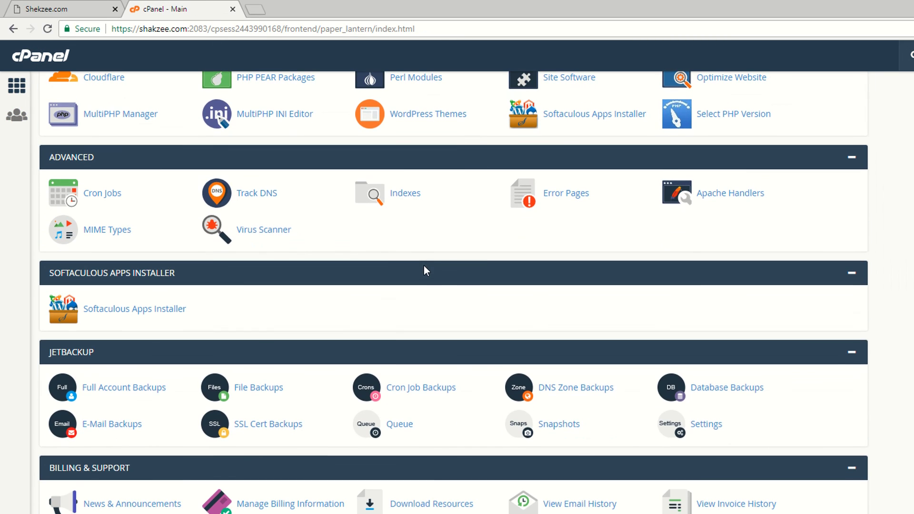
Step: Re-enter Virus Scanner past the in-progress notice to reach the Cleanup Process listing the phishing email
click(264, 230)
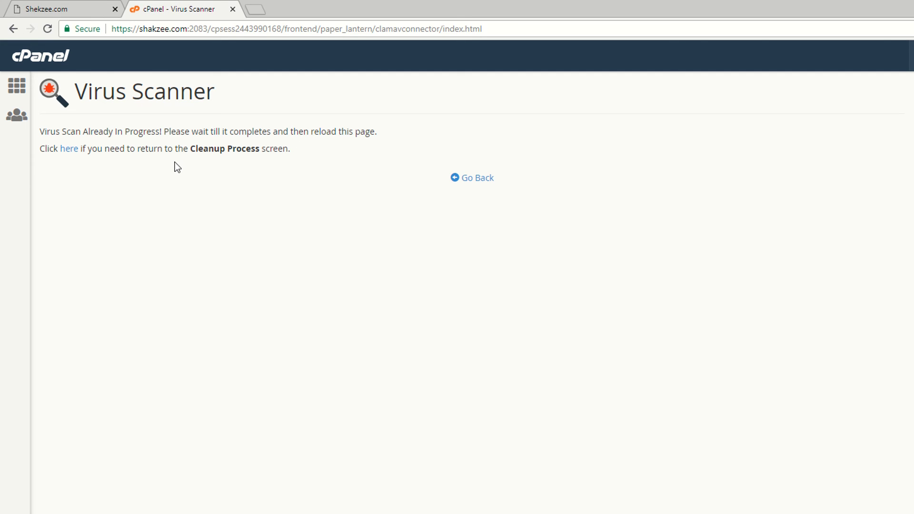
click(466, 179)
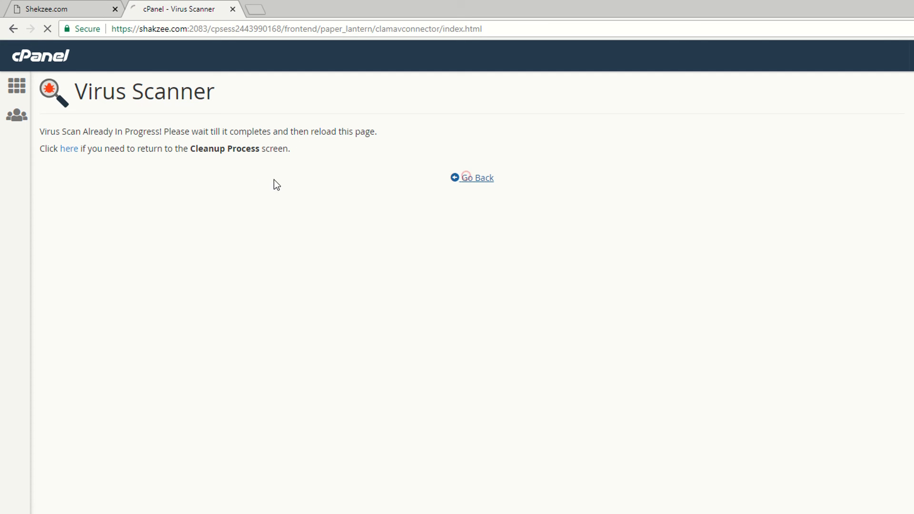
scroll(326, 405, down, 4)
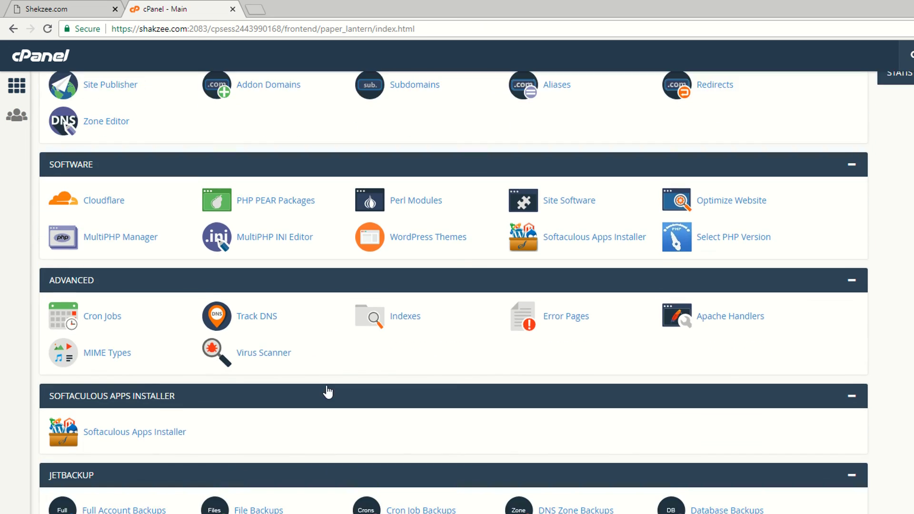
scroll(326, 392, down, 2)
click(264, 236)
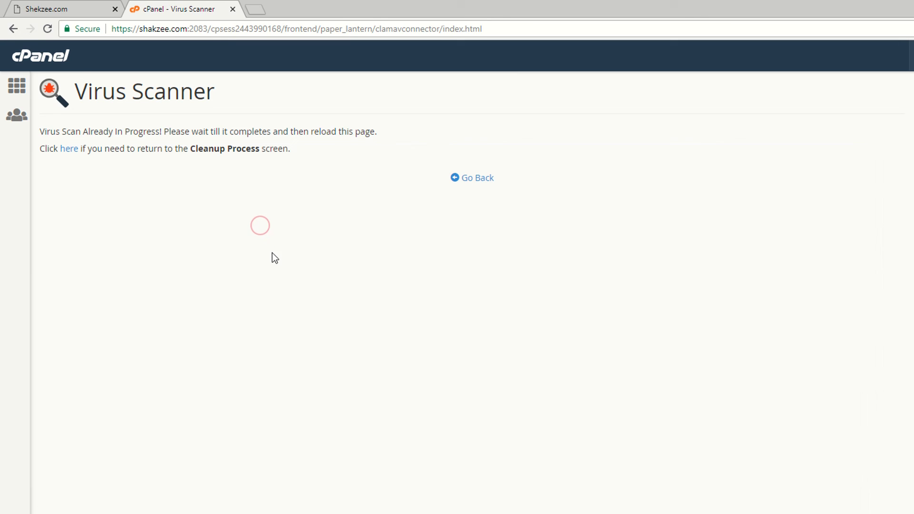
Step: Disinfect the infected mail file via Process Cleanup, then go back to the new-scan options
click(69, 148)
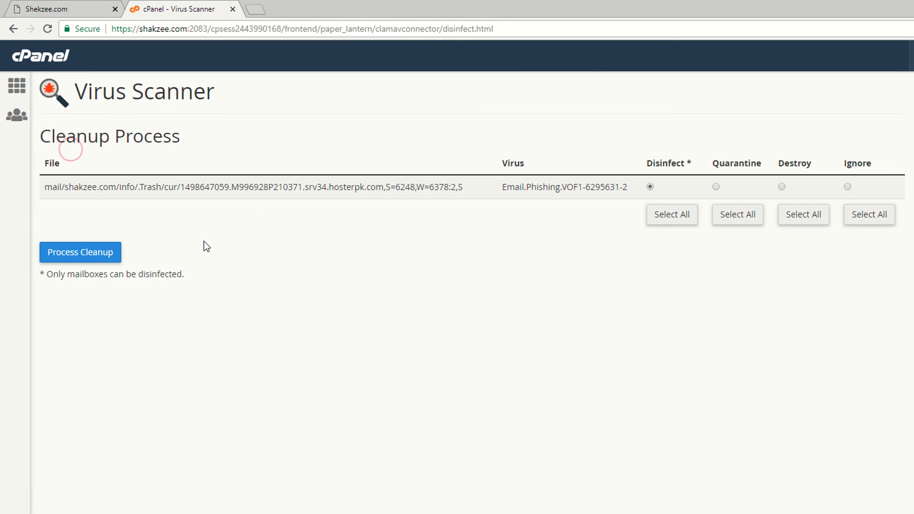
click(103, 250)
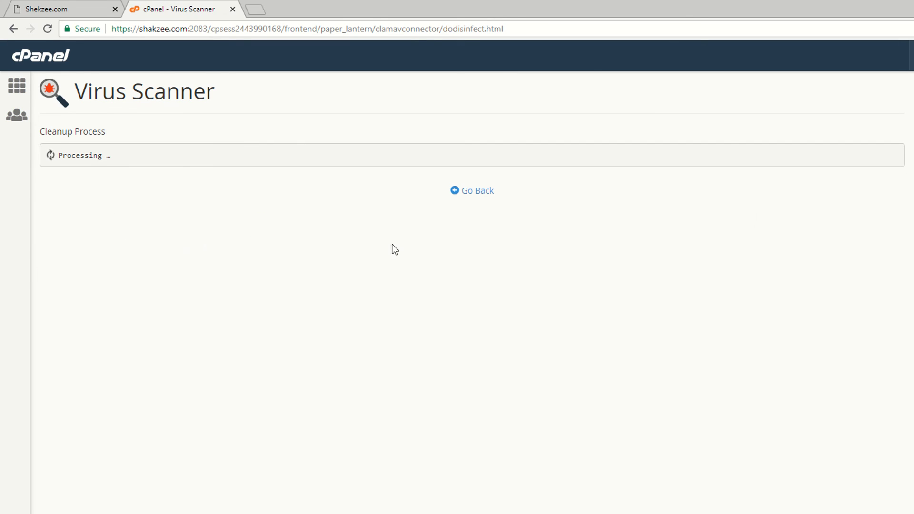
click(481, 242)
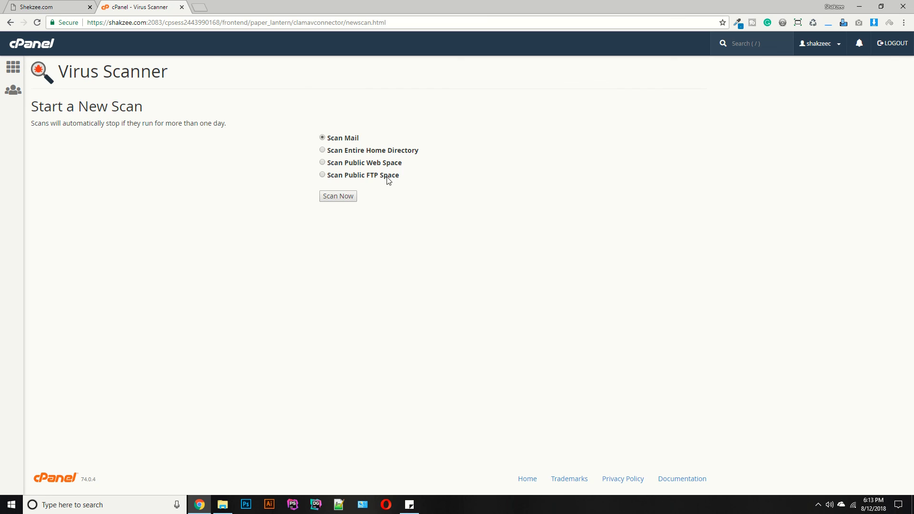
Step: Choose Scan Public FTP Space as the target and start the scan
click(323, 175)
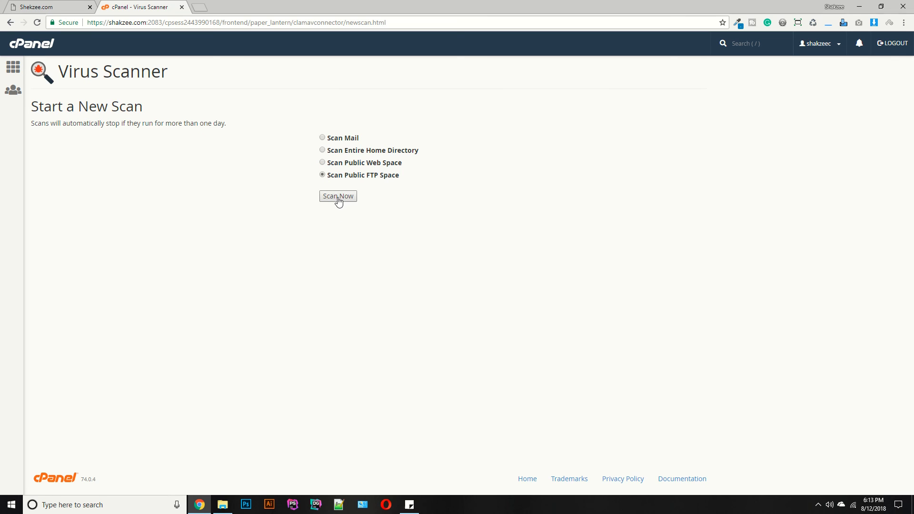
click(336, 199)
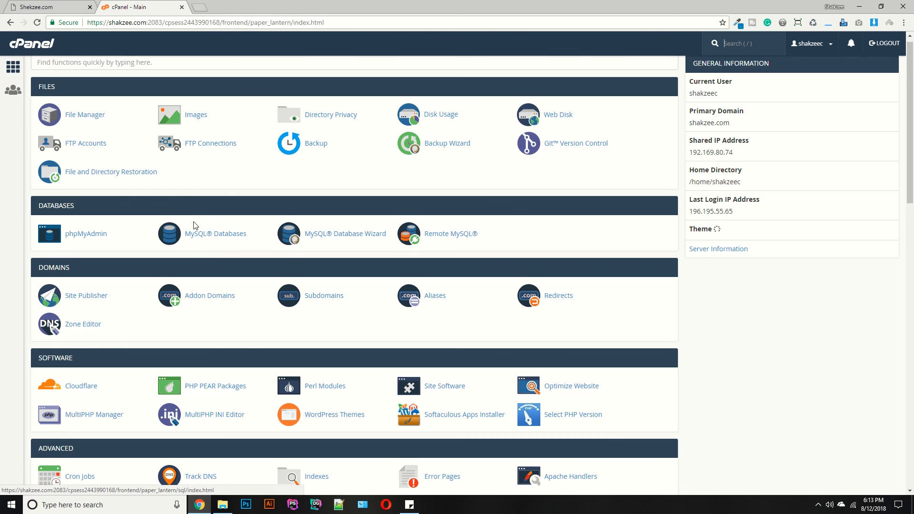
scroll(195, 224, down, 5)
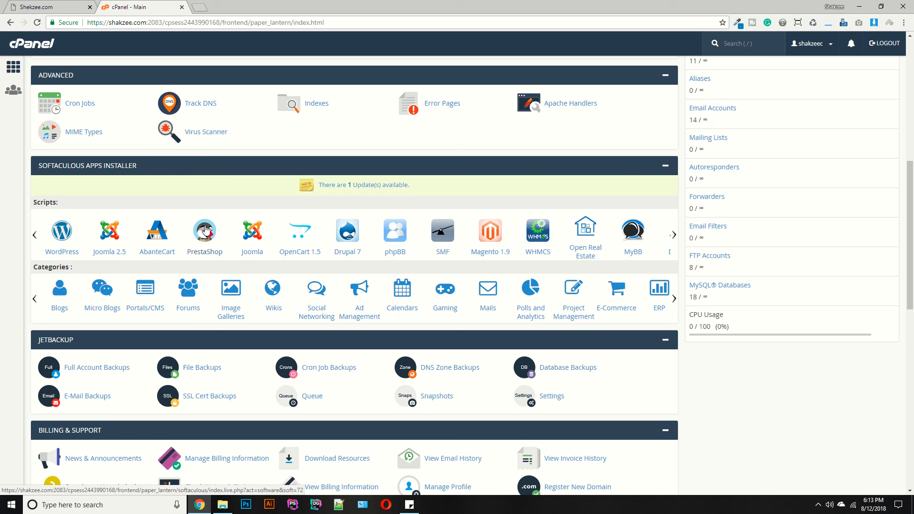
scroll(206, 230, down, 1)
scroll(205, 231, up, 2)
scroll(205, 230, up, 2)
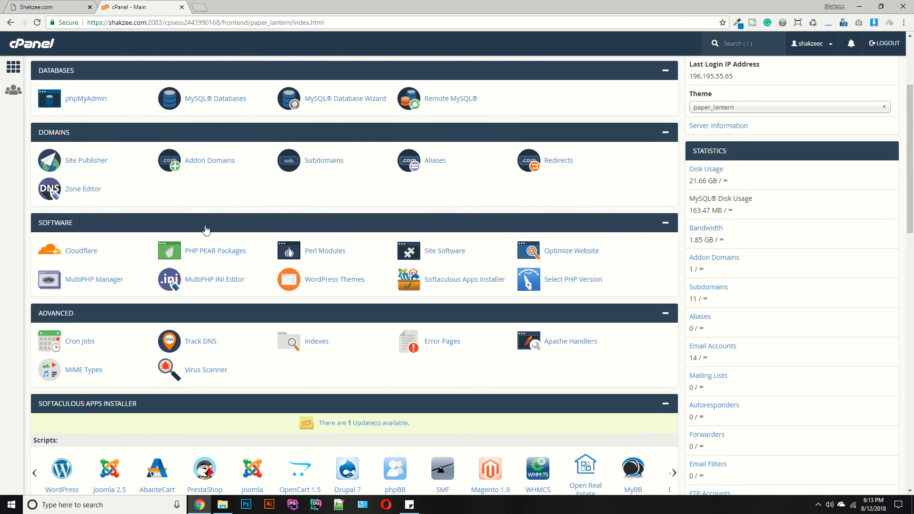
scroll(204, 231, down, 3)
scroll(205, 230, down, 5)
scroll(205, 230, down, 3)
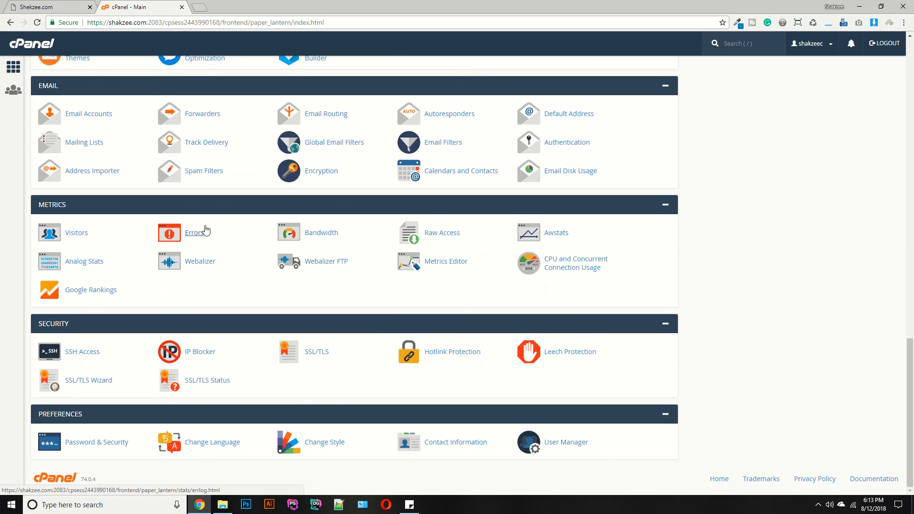